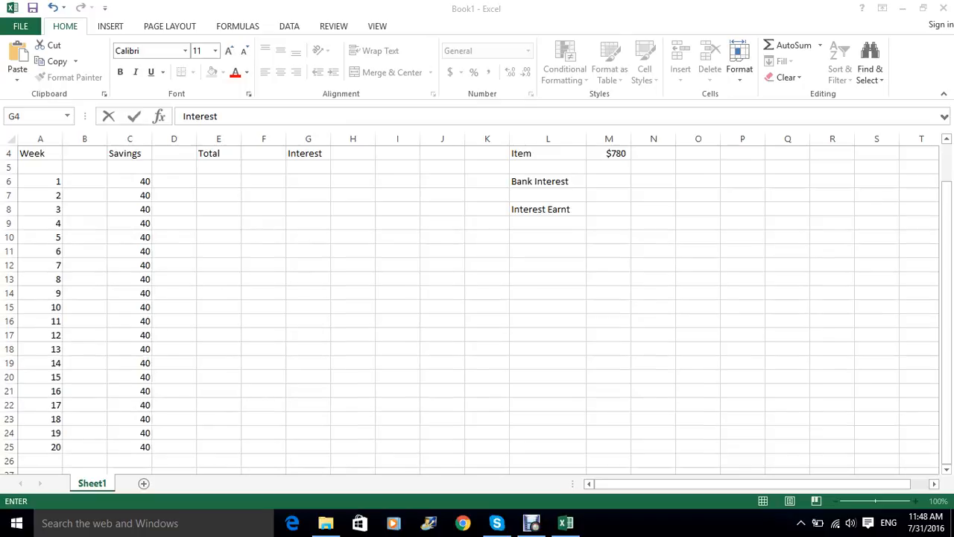
- Label the $780 item as LED TV in cell O4
scroll(477, 299, up, 1)
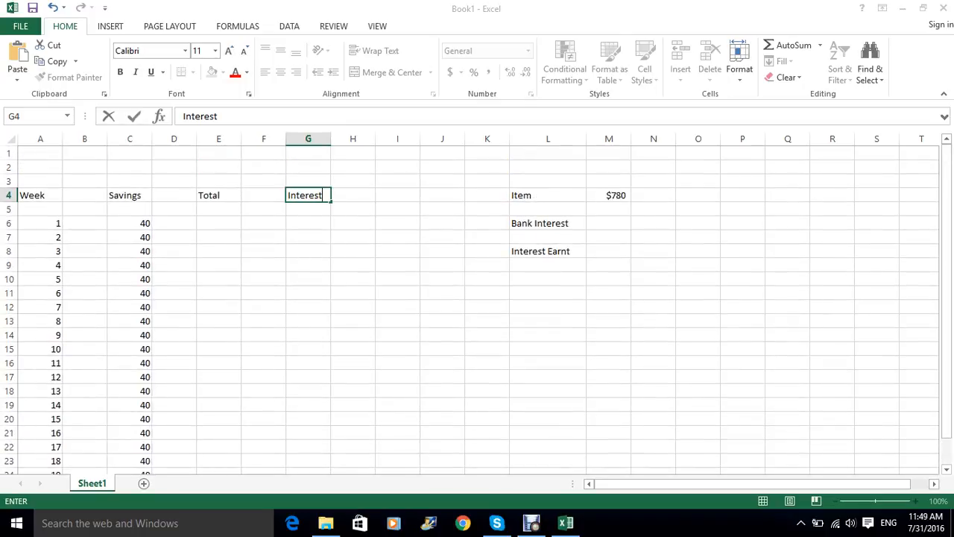
click(698, 195)
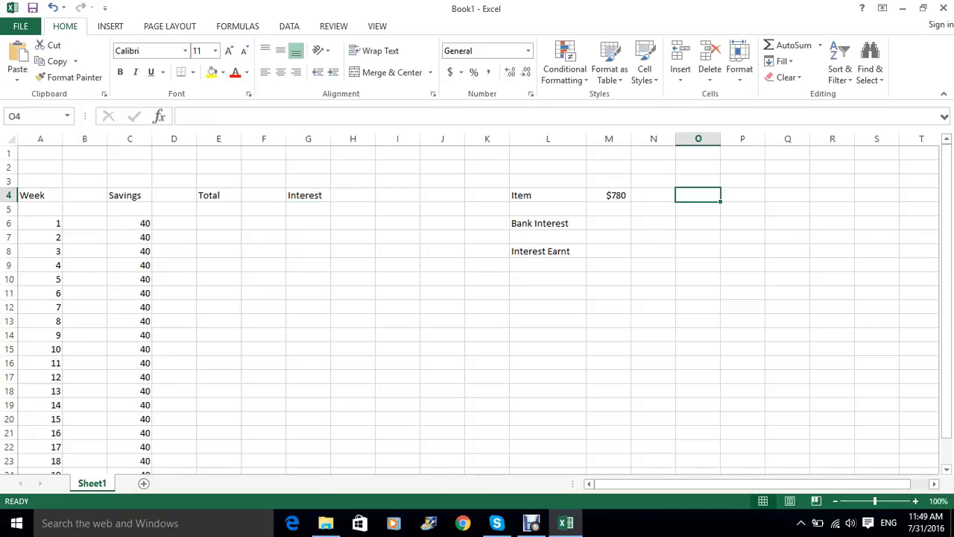
text(LED TV)
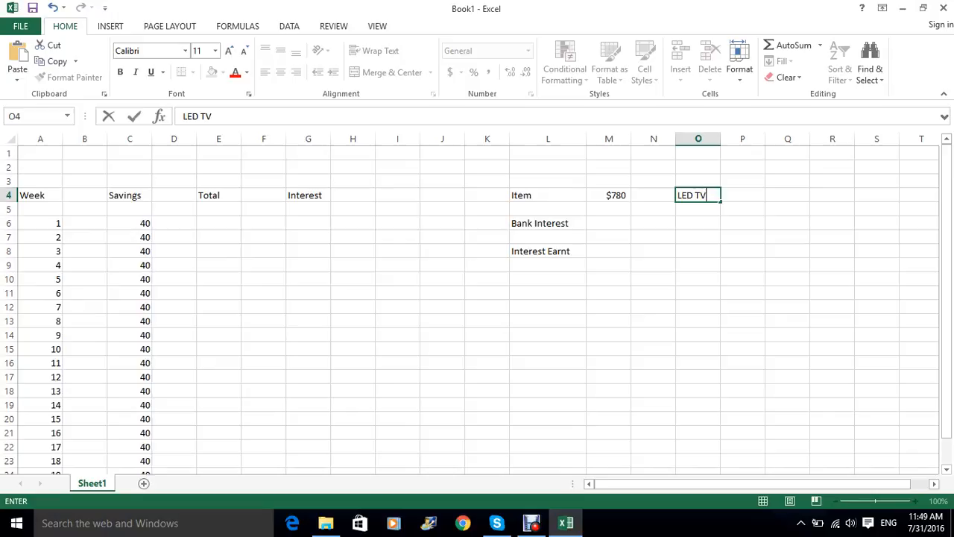
- Enter the week 1 total in E6 as a reference to that week's savings, =C6
scroll(477, 306, down, 2)
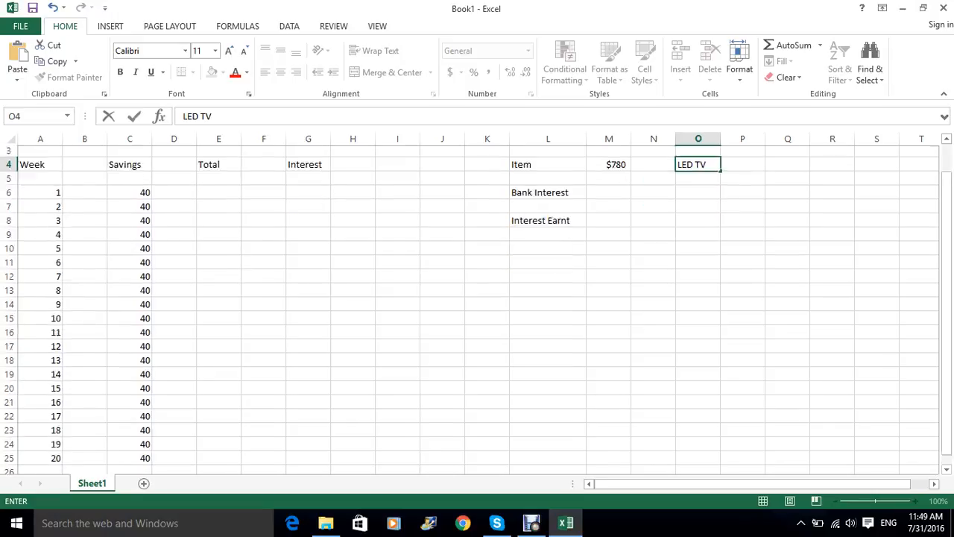
scroll(477, 305, up, 1)
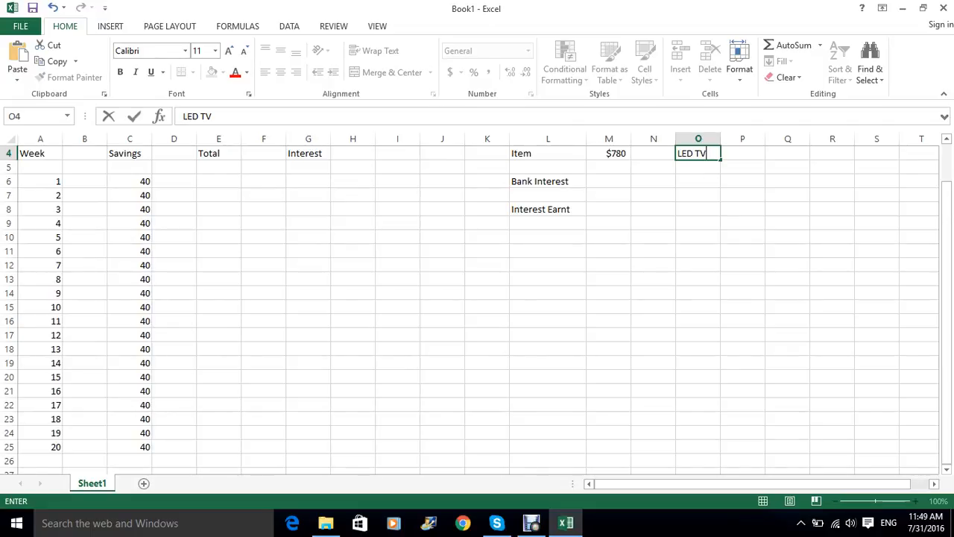
click(218, 181)
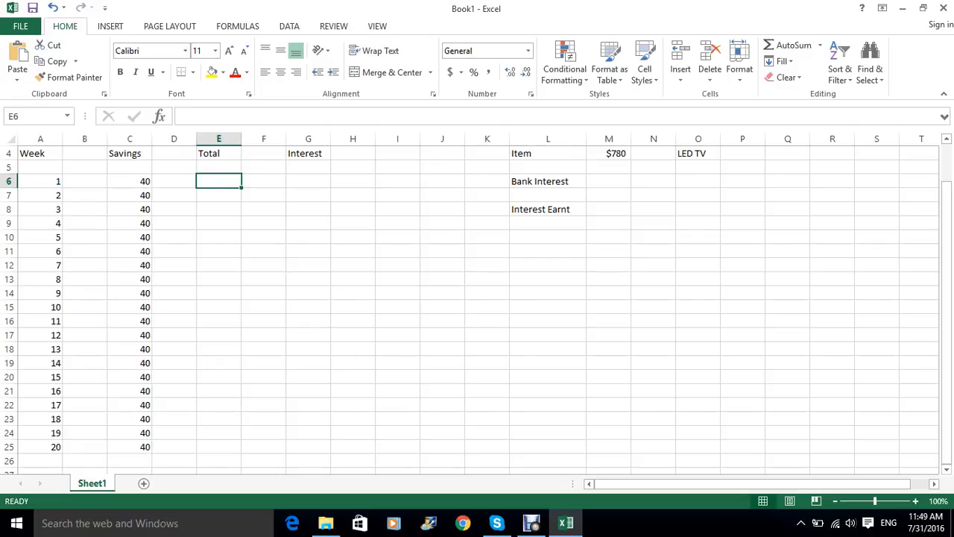
text(=)
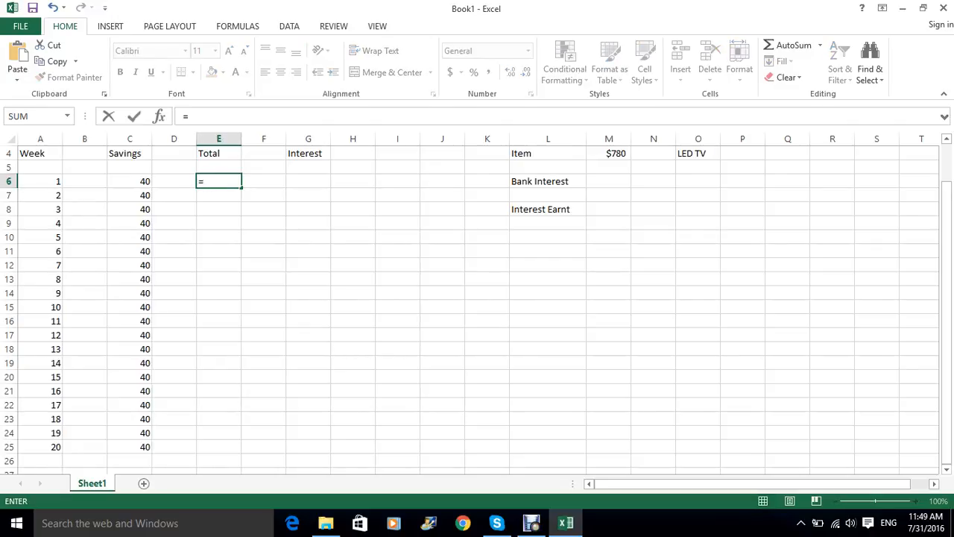
click(130, 181)
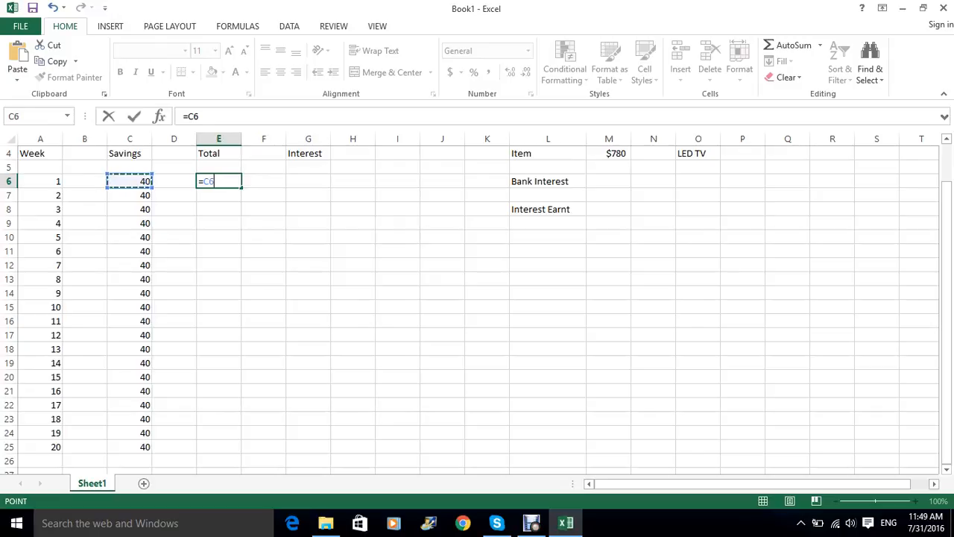
key(Return)
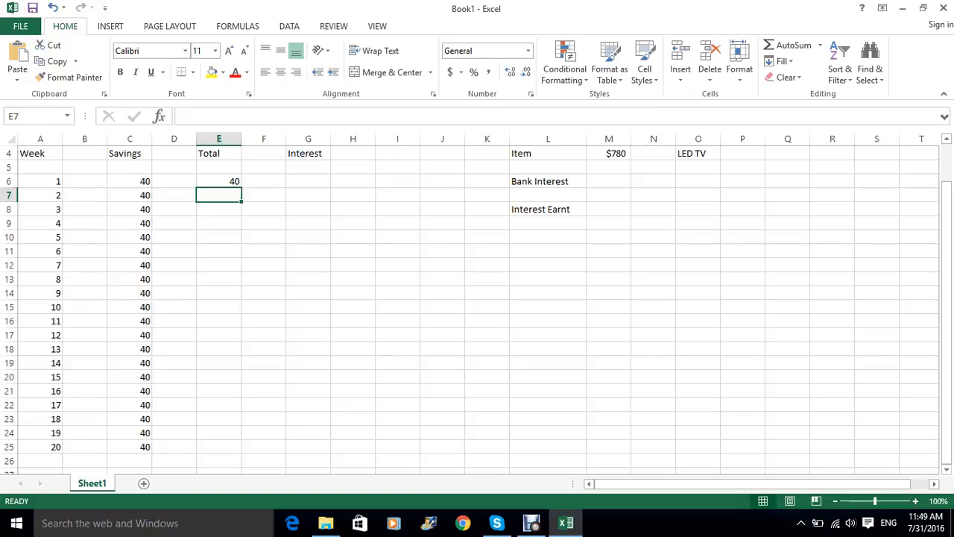
- Enter the week 2 running total in E7 as that week's savings plus the previous total, =C7+E6
text(=)
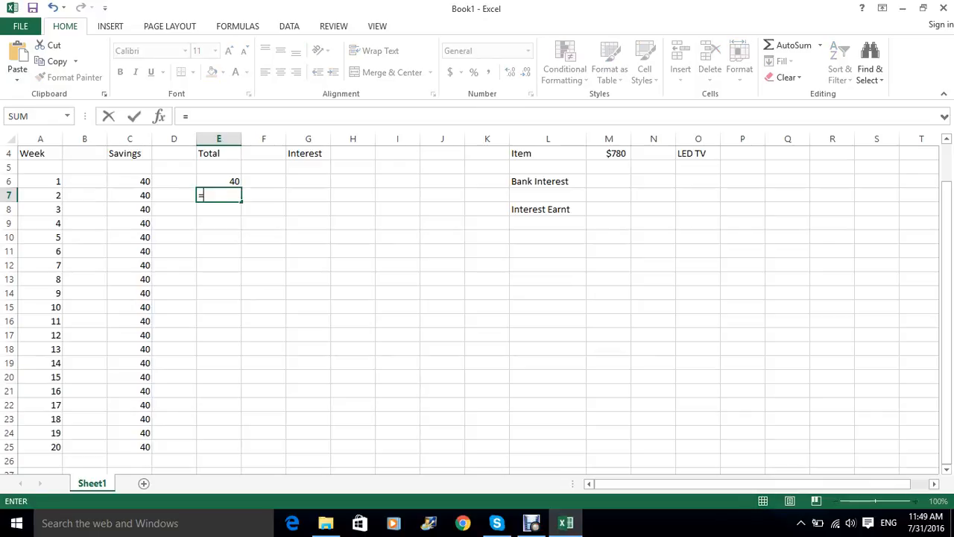
click(129, 195)
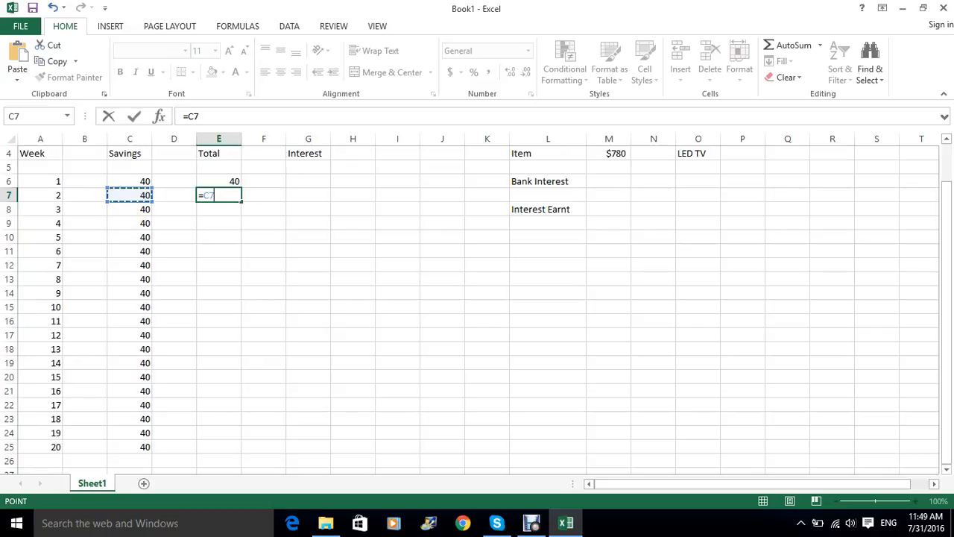
text(+)
click(219, 181)
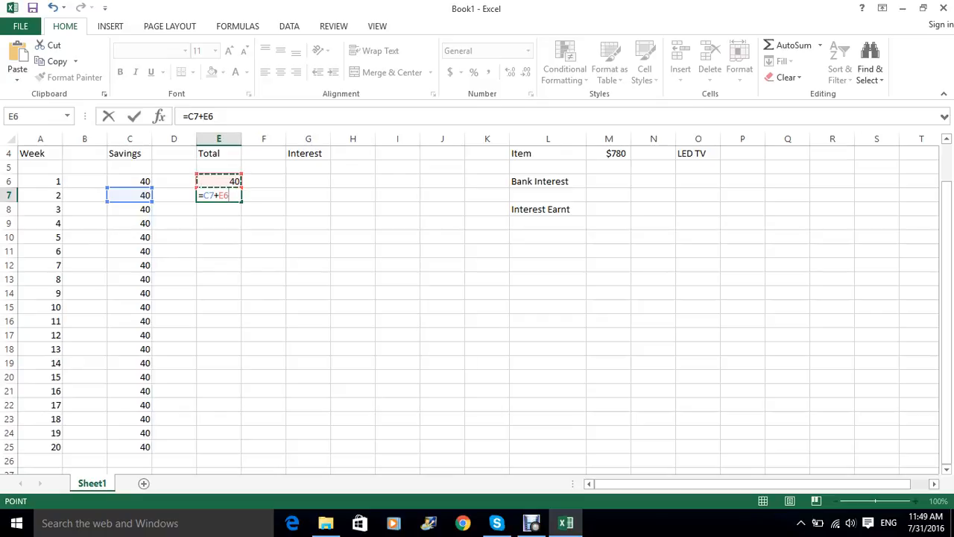
key(Return)
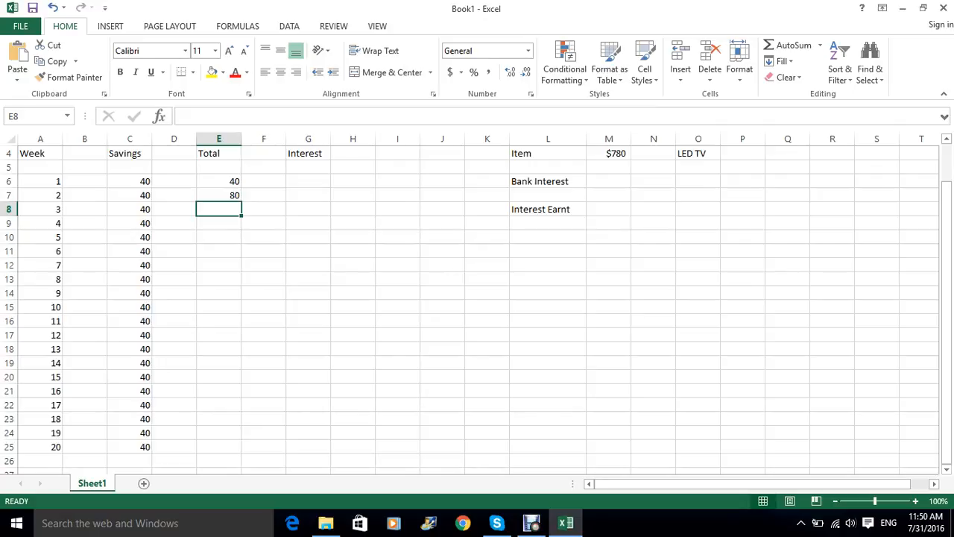
- Fill the running total formula from E7 down through E25 to cover all weeks up to week 20
click(218, 196)
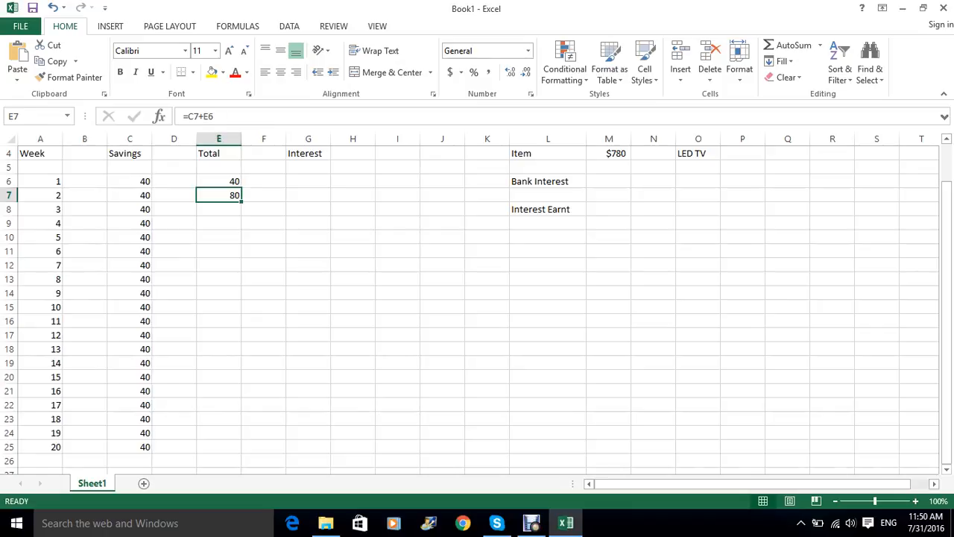
click(129, 196)
click(219, 181)
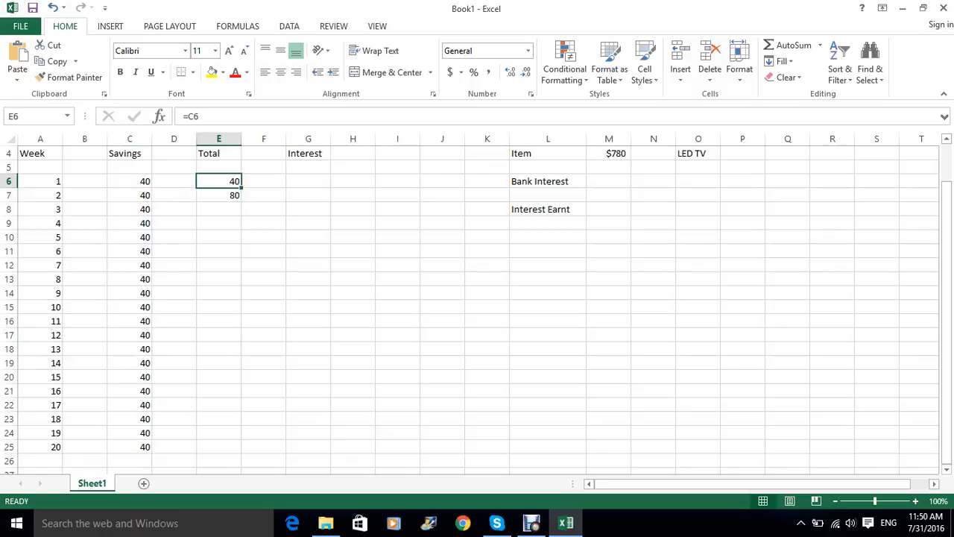
click(218, 195)
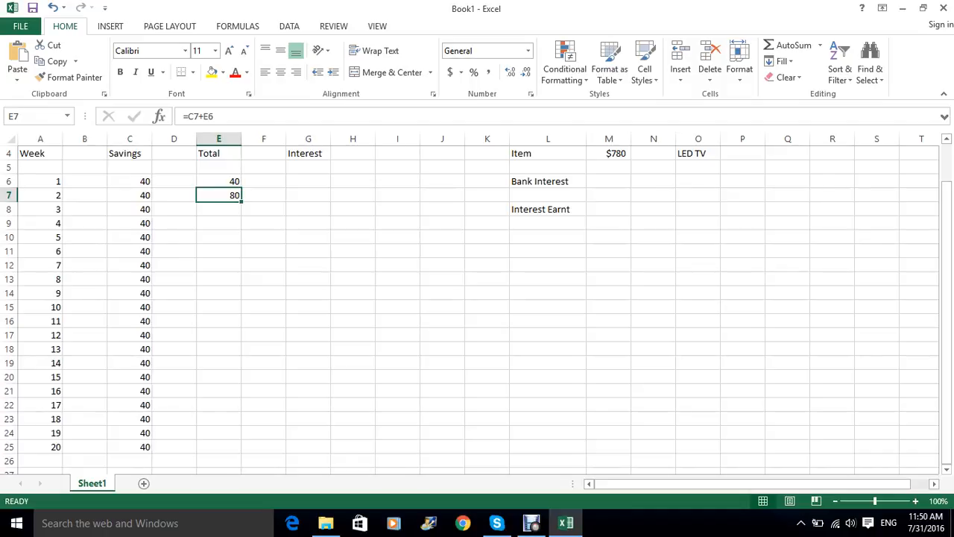
drag(219, 195, 219, 447)
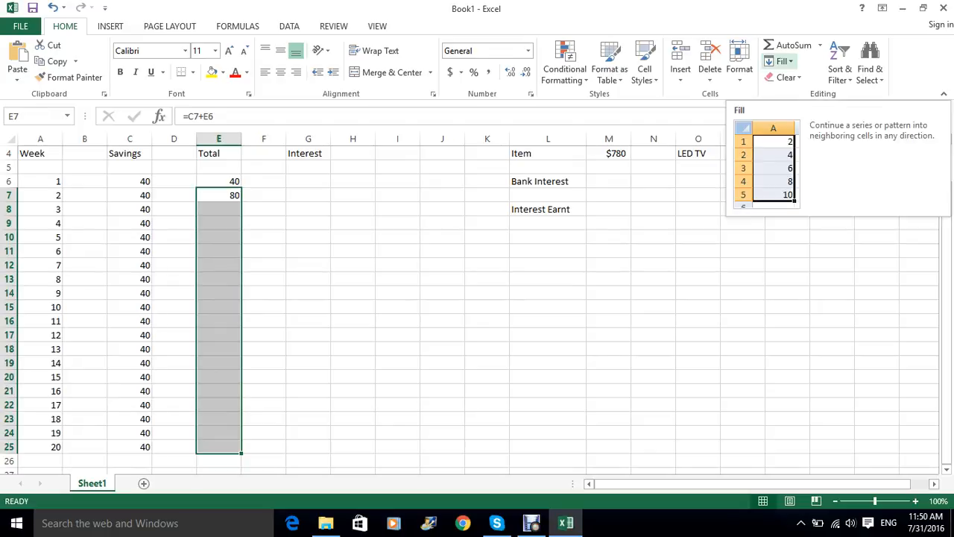
click(781, 61)
click(795, 78)
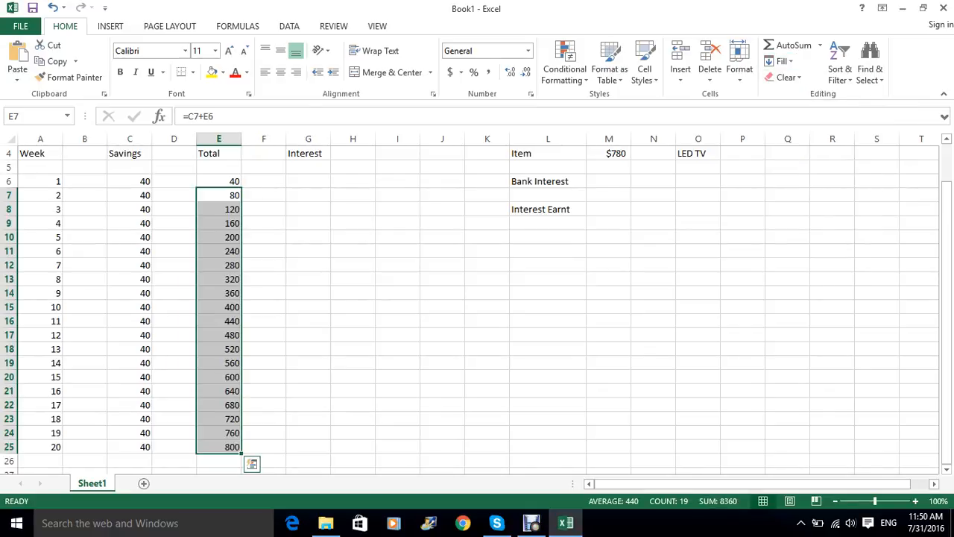
- Examine the filled formulas in the Total column and the savings and previous-total cells they refer to
click(219, 209)
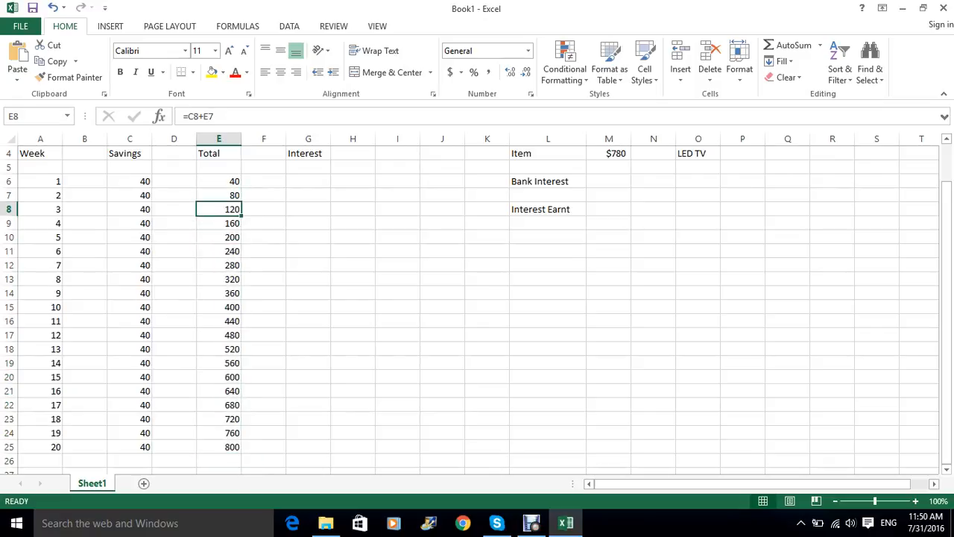
key(Down)
key(Down)
key(Down)
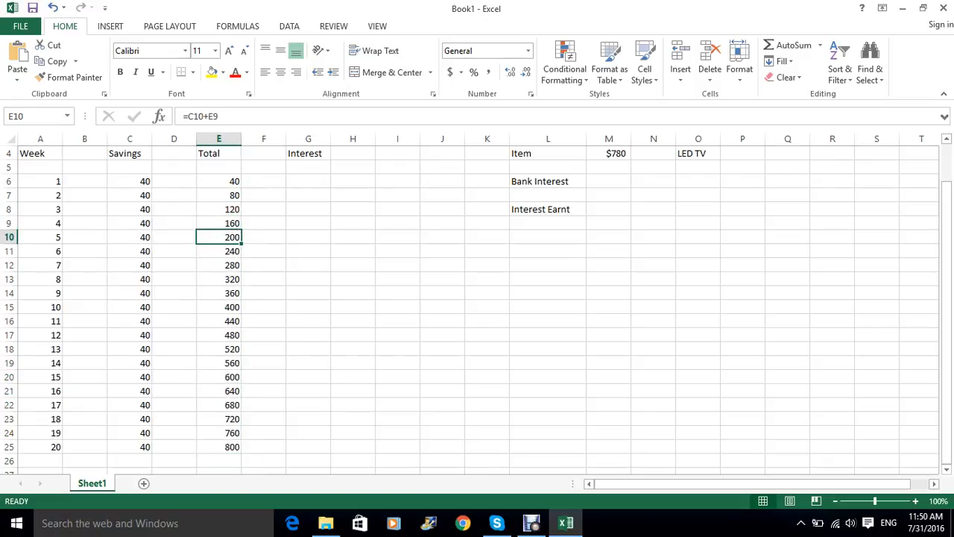
key(Down)
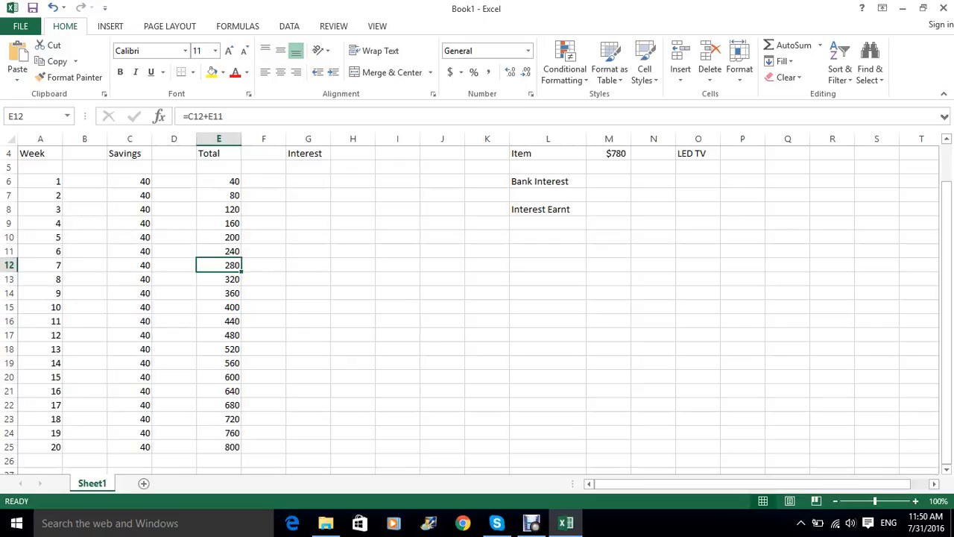
click(130, 266)
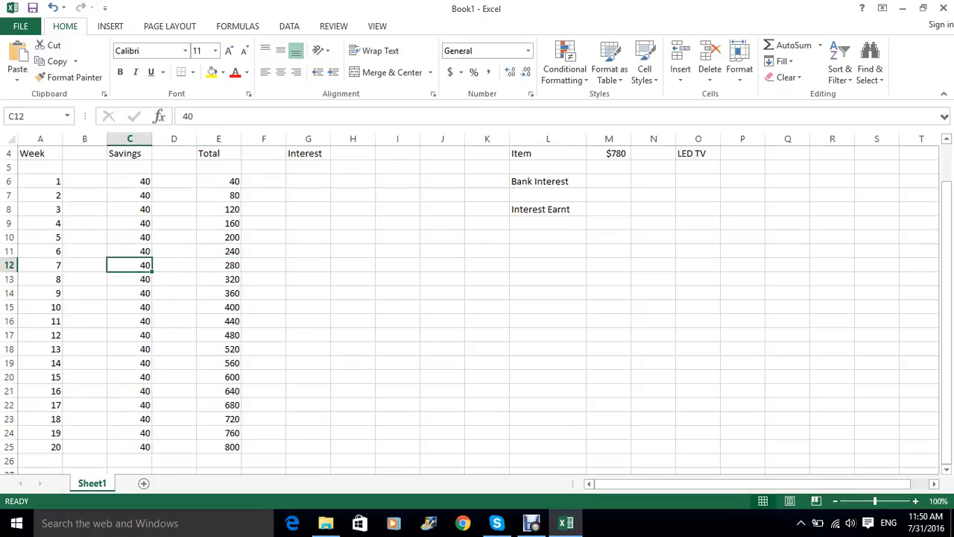
click(219, 251)
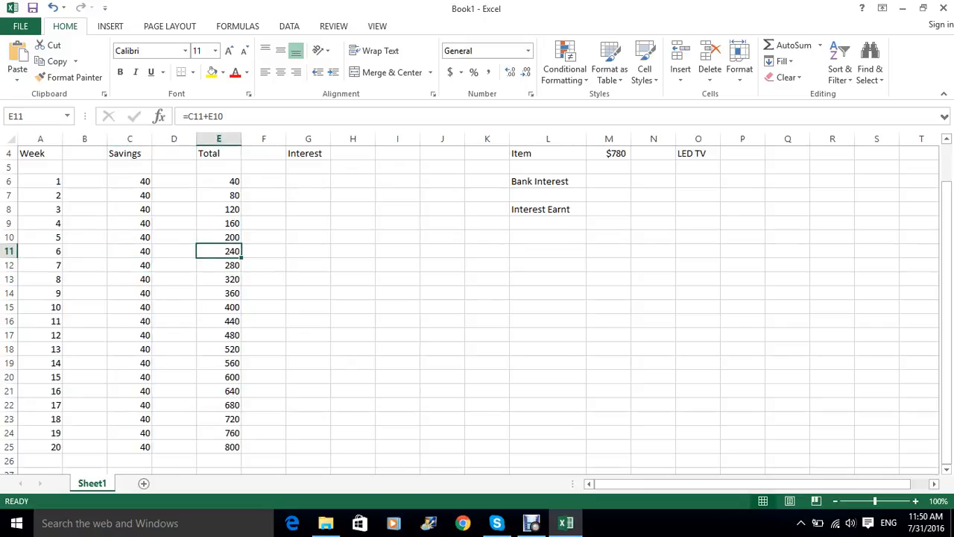
click(129, 279)
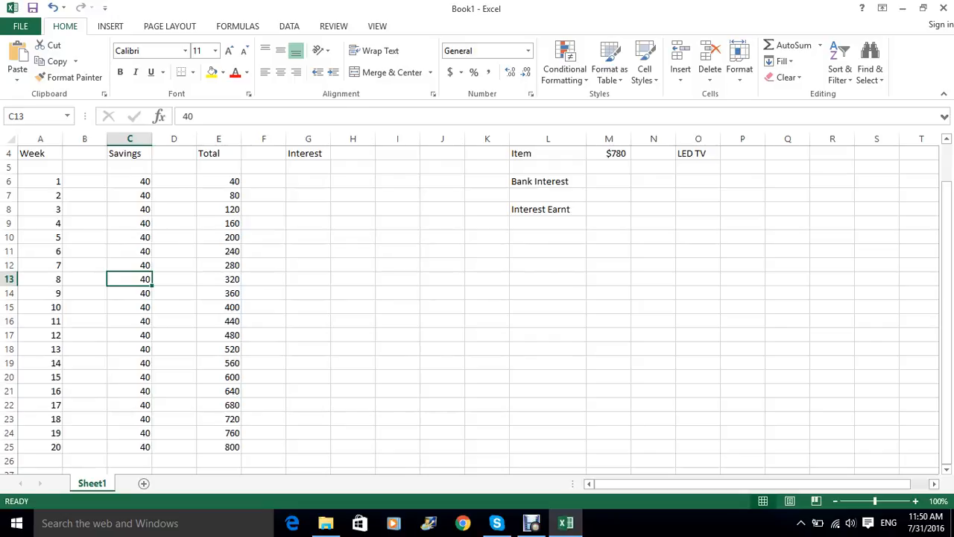
- Enter a bank interest rate of 2.5 in cell M6
click(308, 181)
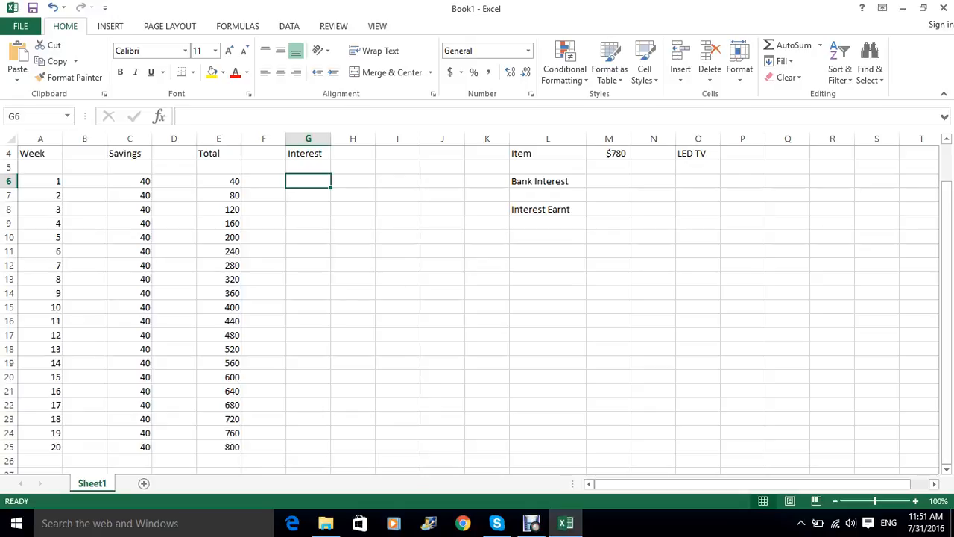
click(608, 181)
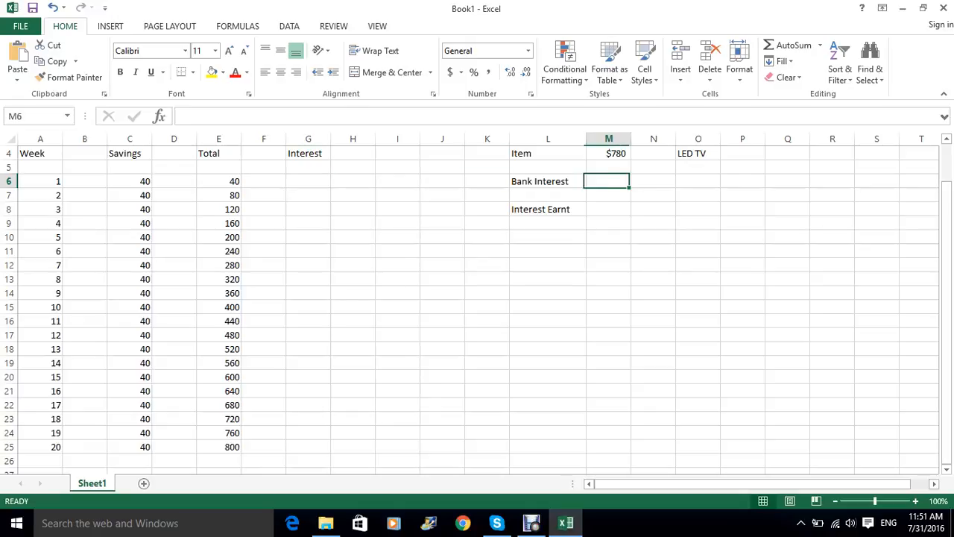
scroll(477, 310, up, 1)
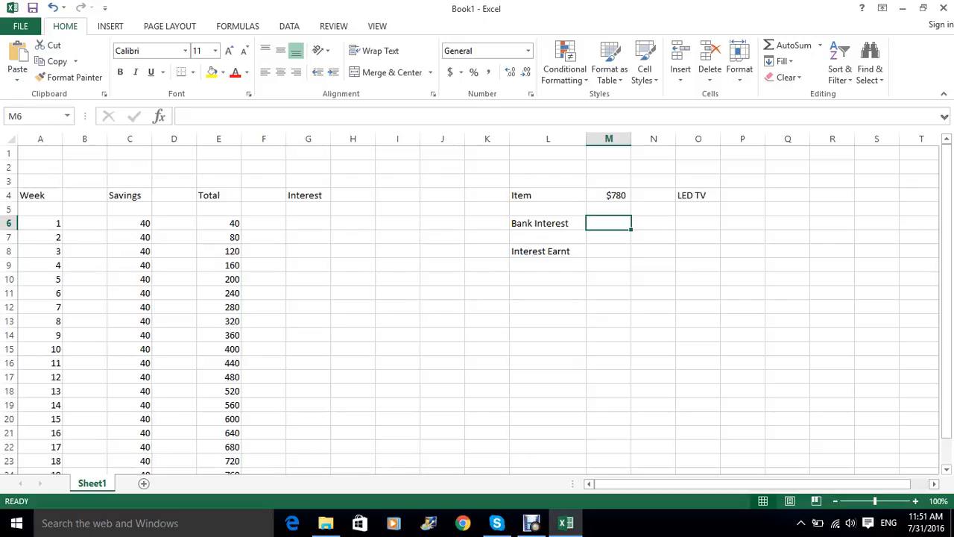
text(2.5)
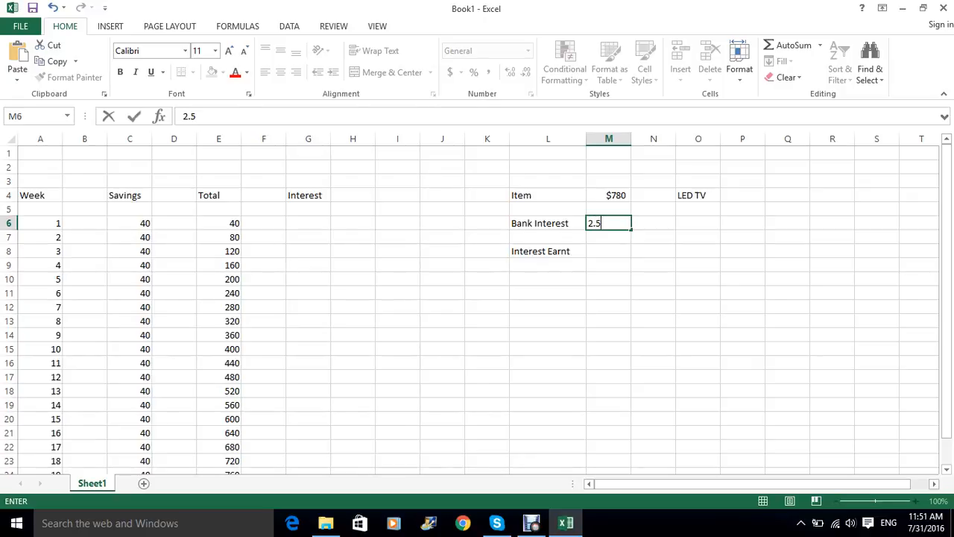
click(653, 293)
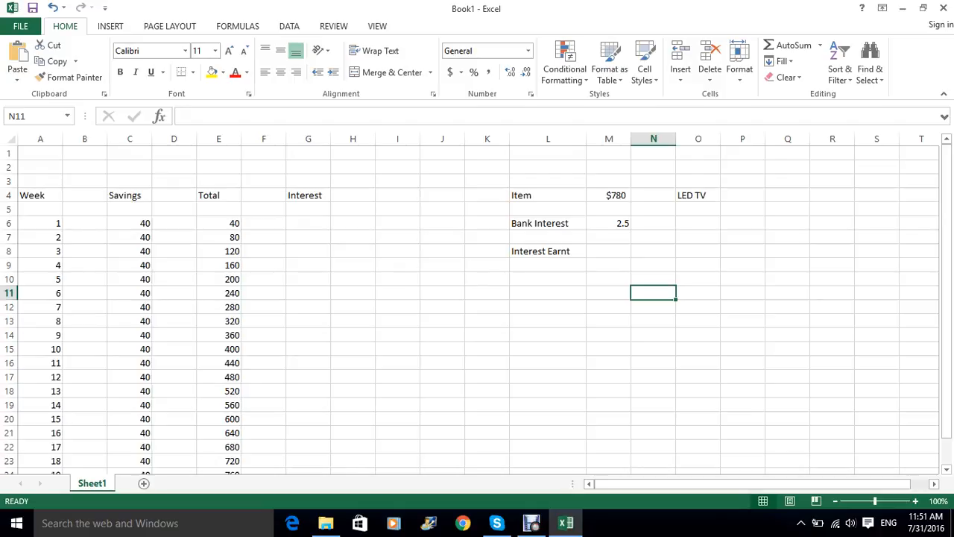
- Enter the week 1 interest formula in G6 as total times bank rate, converted from percent to weekly: =E6*M6/100*1/52
click(308, 223)
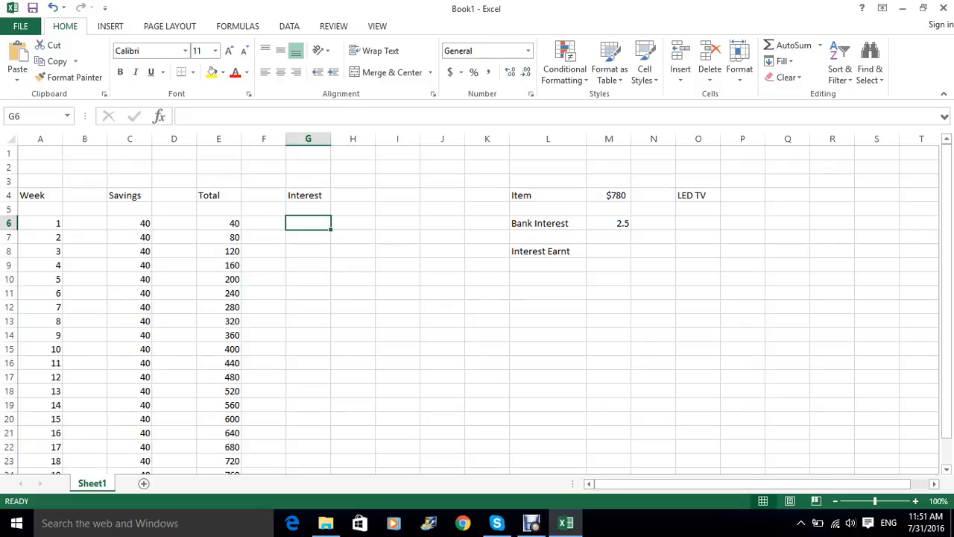
text(=)
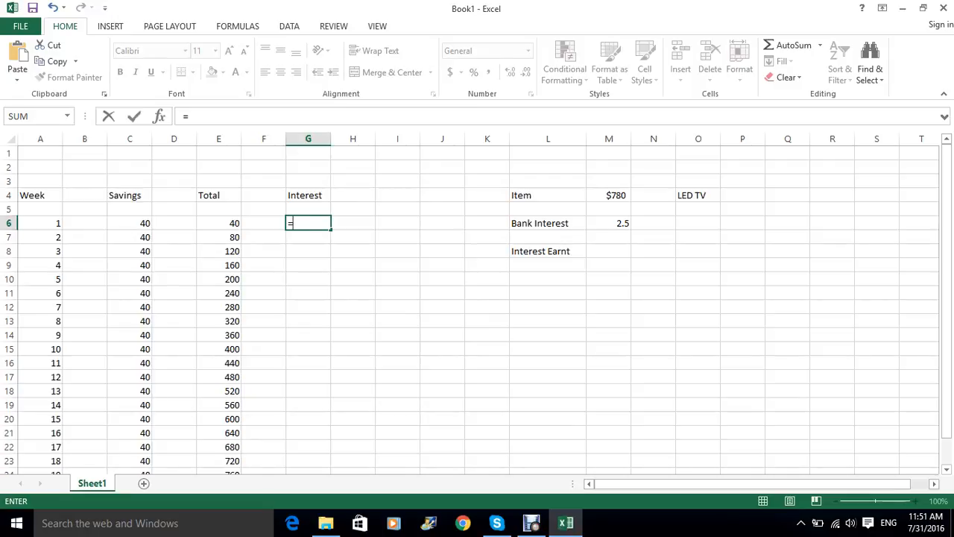
click(219, 224)
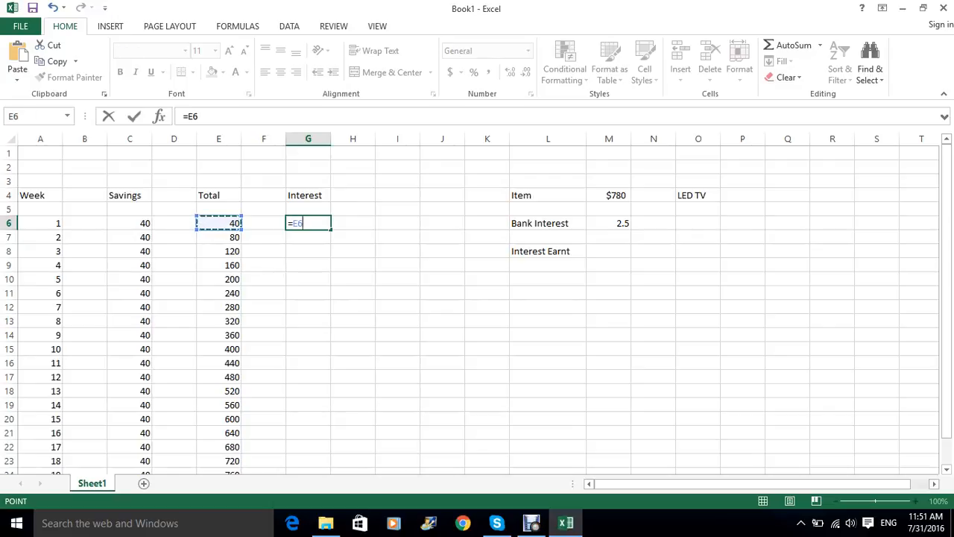
text(*)
click(609, 224)
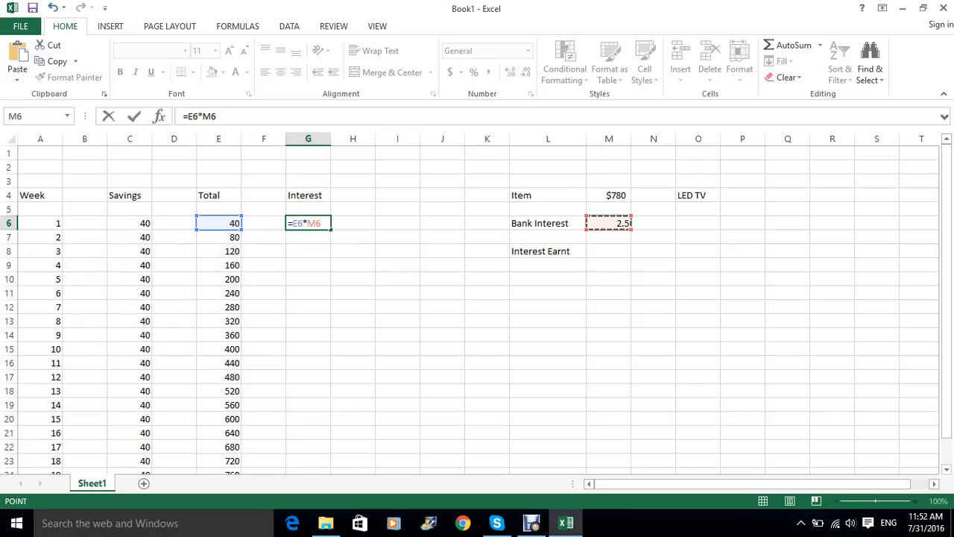
click(217, 117)
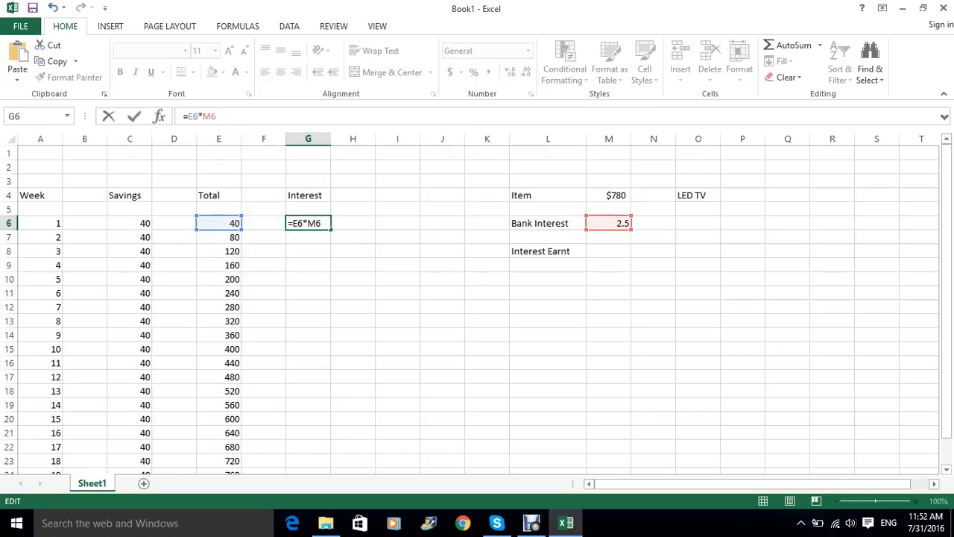
text(/)
text(100)
text(*)
text(1/52)
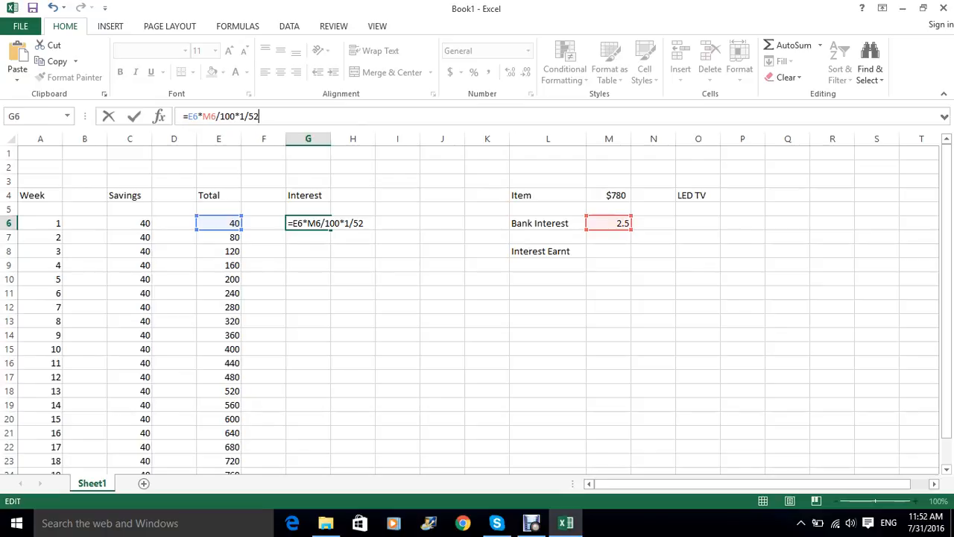
key(Return)
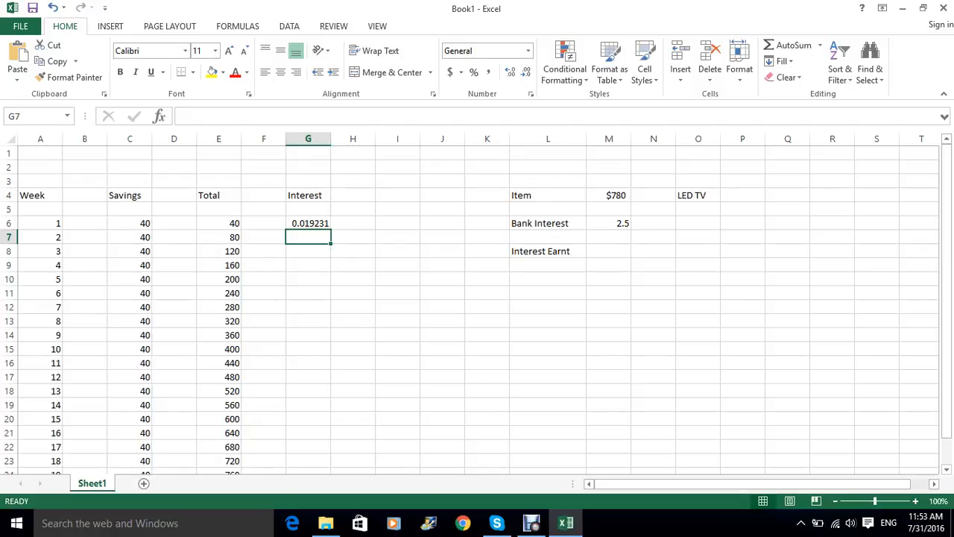
- Make the bank interest reference in G6 absolute so the formula reads =E6*$M$6/100*1/52
scroll(477, 306, down, 2)
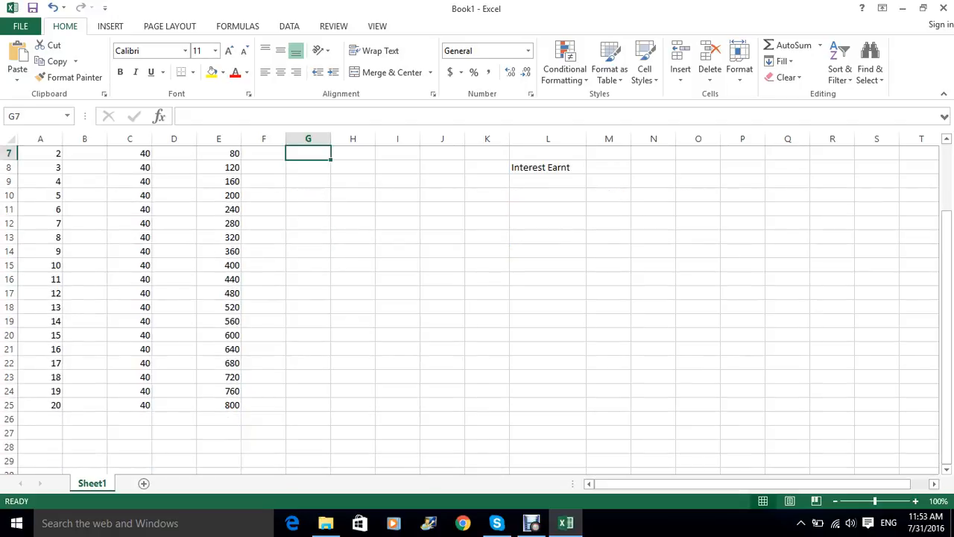
scroll(477, 306, up, 1)
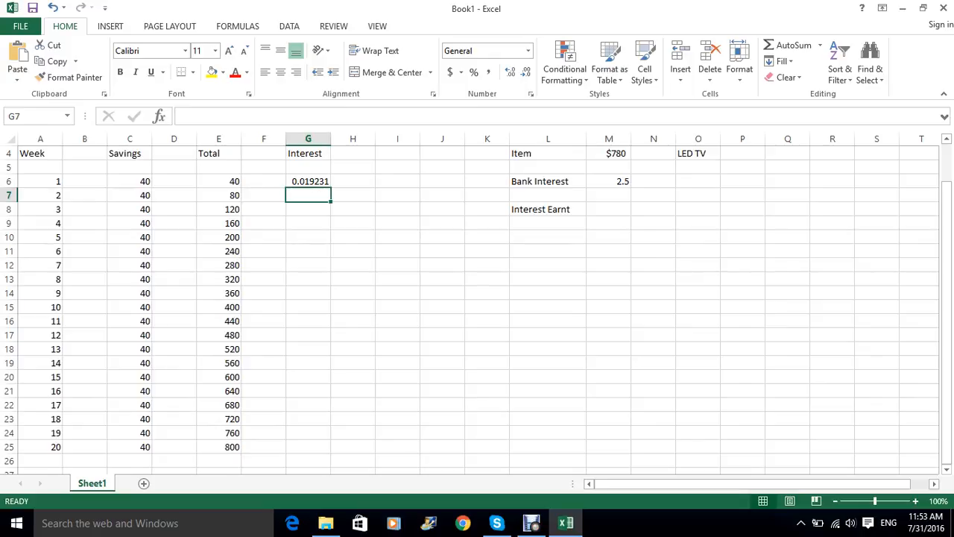
click(609, 181)
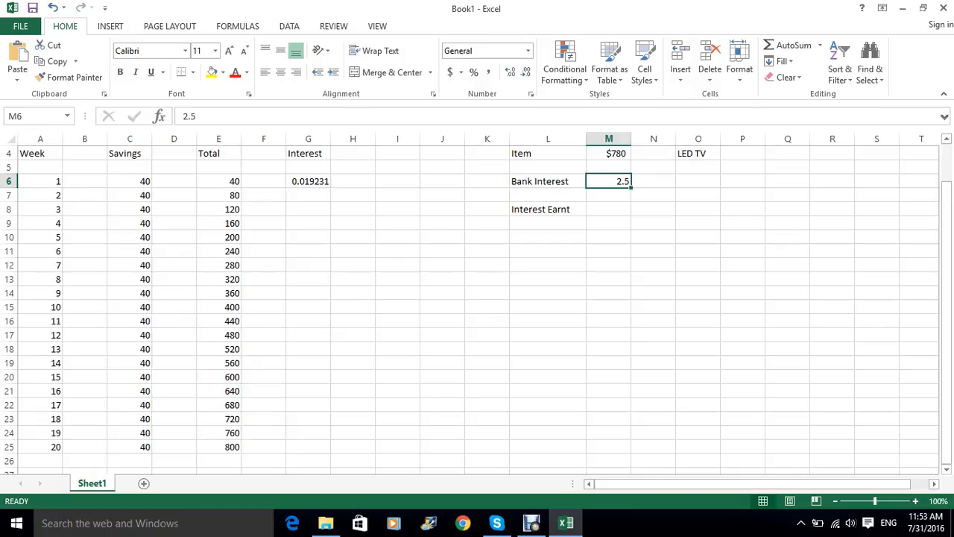
click(309, 195)
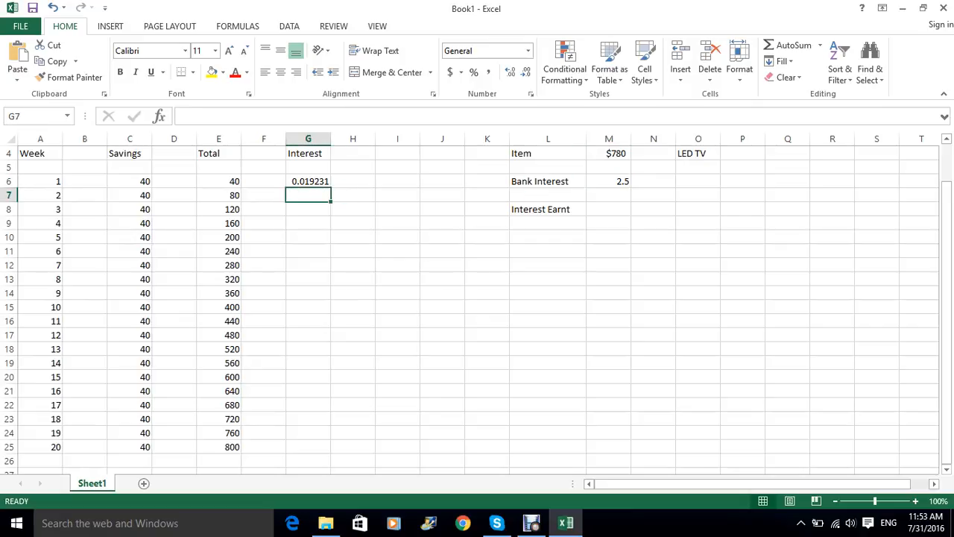
click(309, 182)
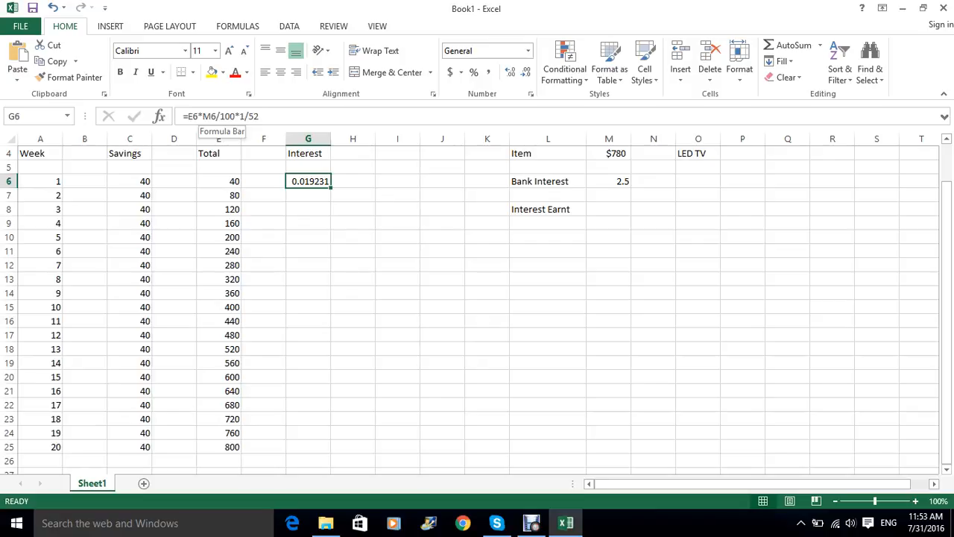
click(203, 116)
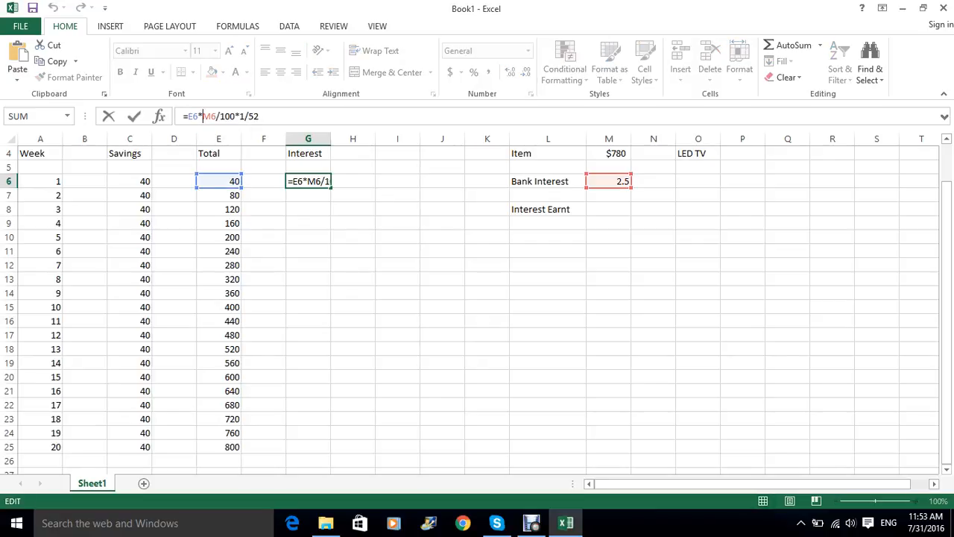
text($)
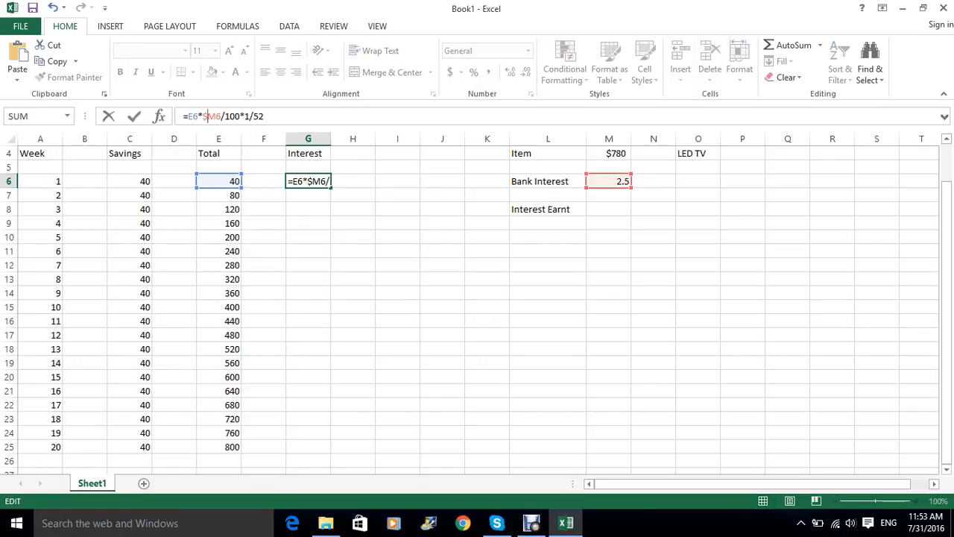
click(216, 116)
text($)
click(698, 251)
- Fill the interest formula from G6 down through G25 to cover all 20 weeks
drag(308, 181, 308, 446)
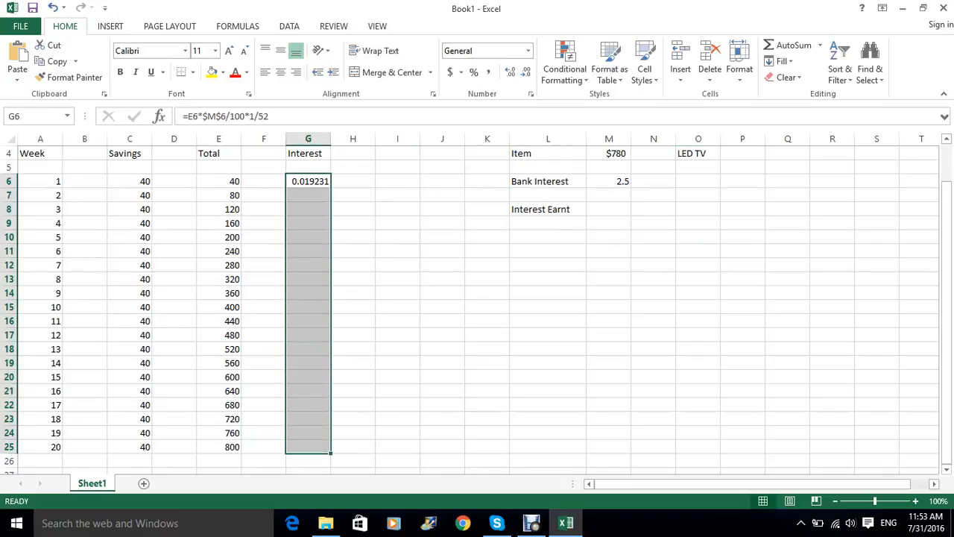
click(780, 61)
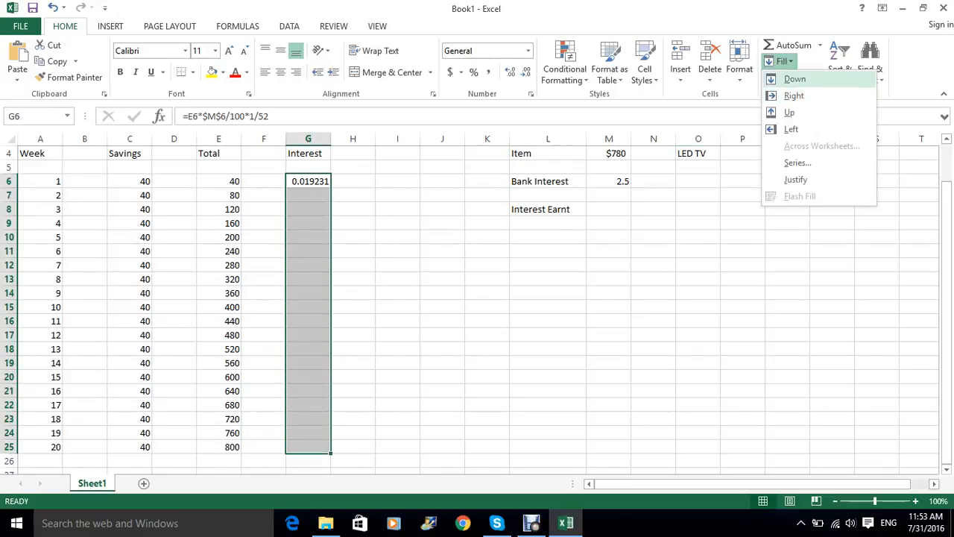
click(795, 79)
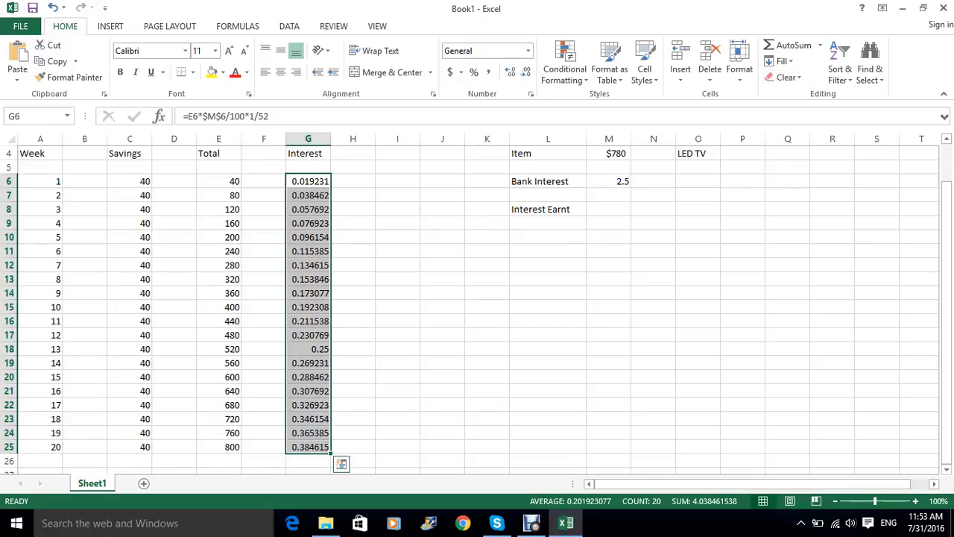
- Format the interest values in G6:G25 as Currency with the $ symbol and 2 decimal places
scroll(477, 310, down, 1)
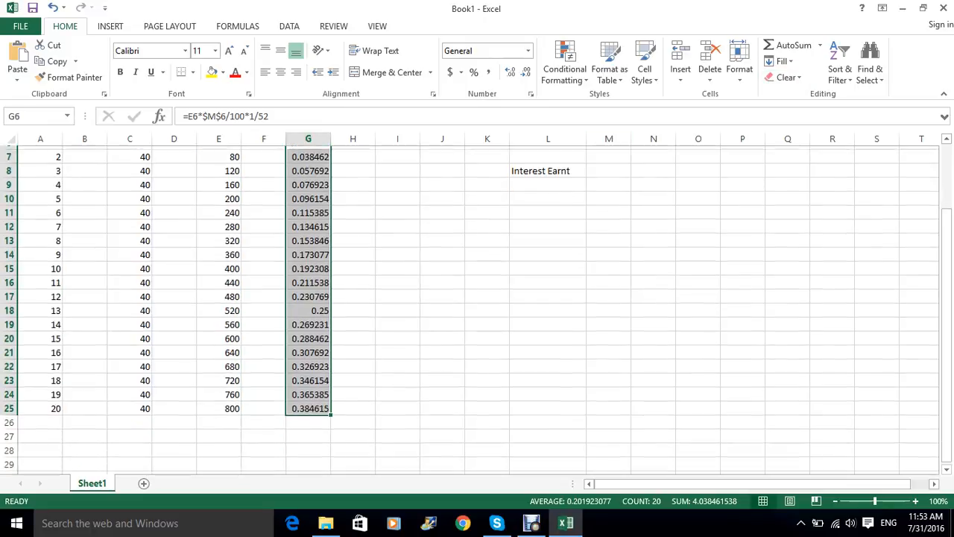
scroll(477, 310, up, 1)
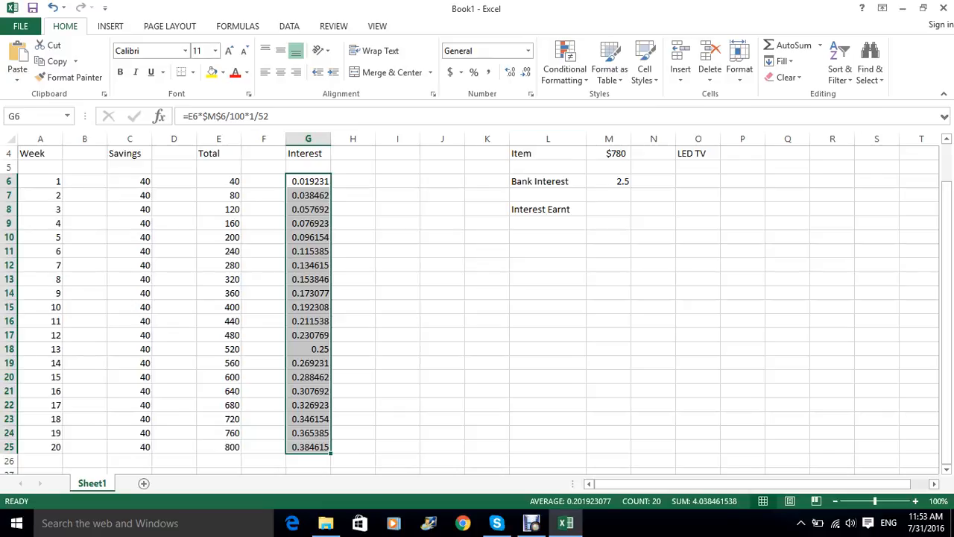
click(739, 60)
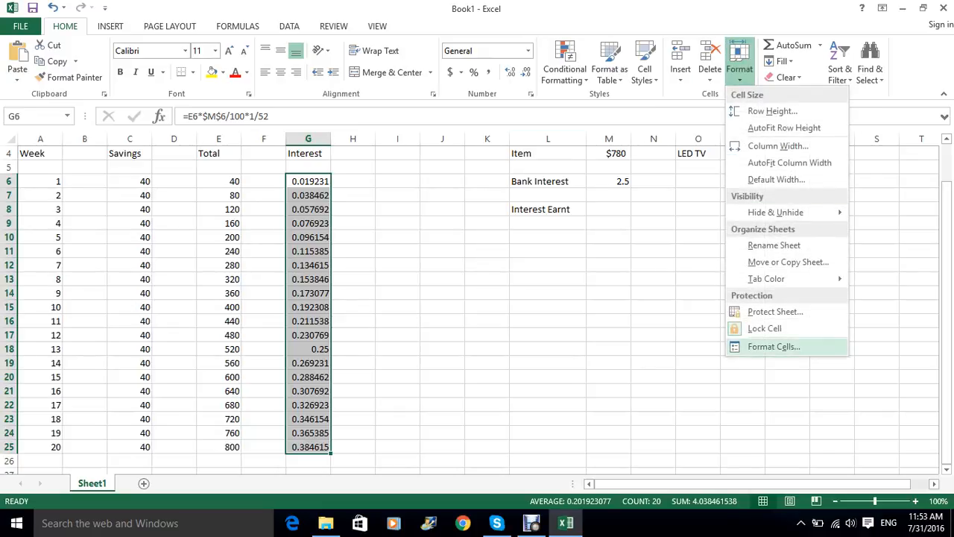
click(773, 346)
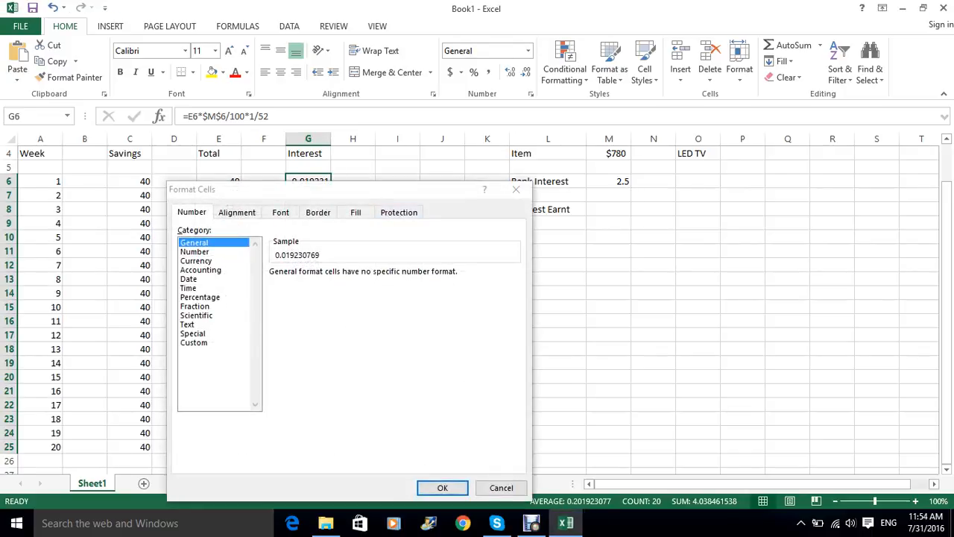
click(196, 261)
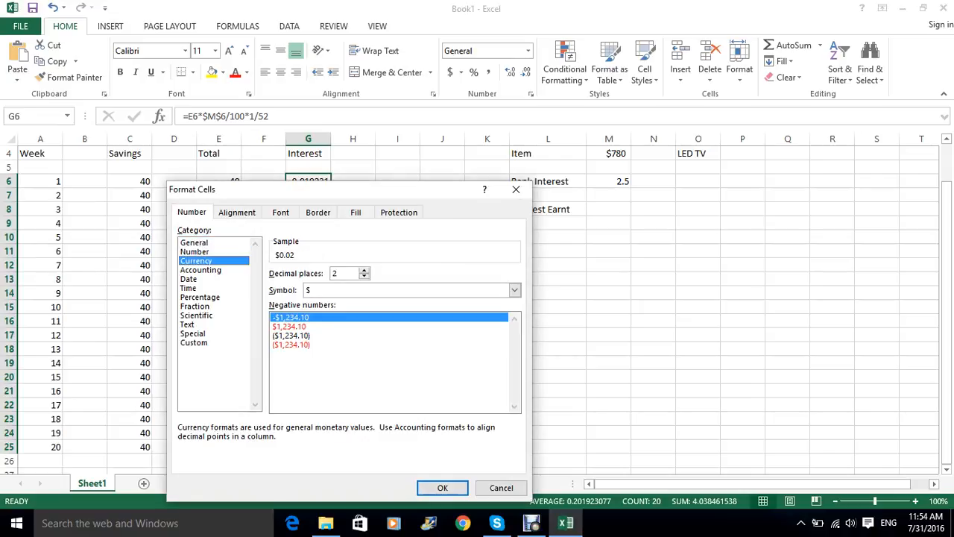
click(442, 488)
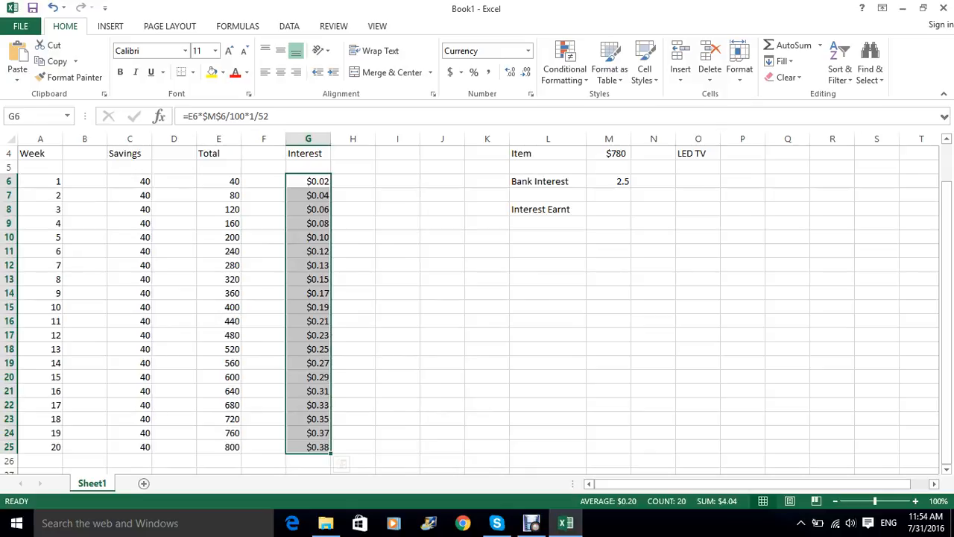
click(548, 321)
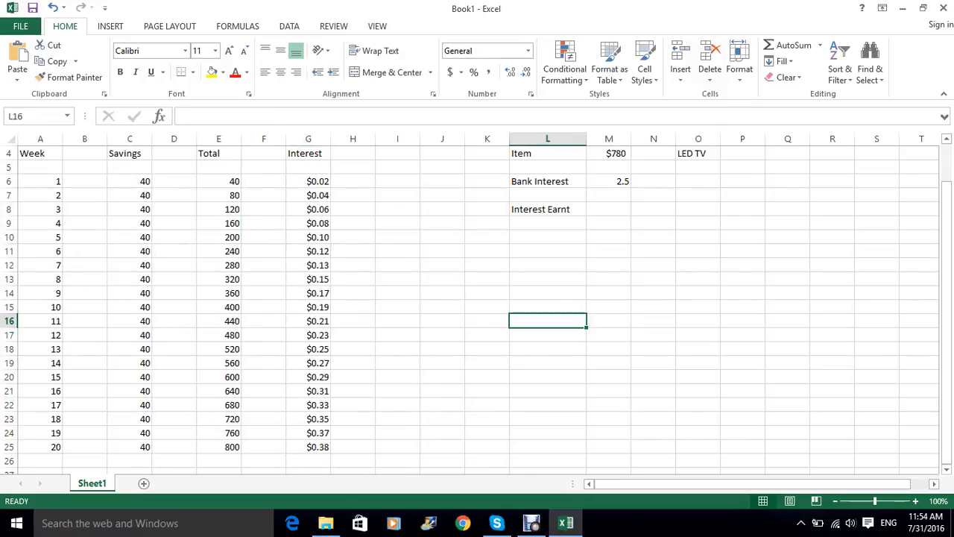
- Extend the week 2 total in E7 to include the previous week's interest, making it =C7+E6+G6
scroll(477, 306, up, 1)
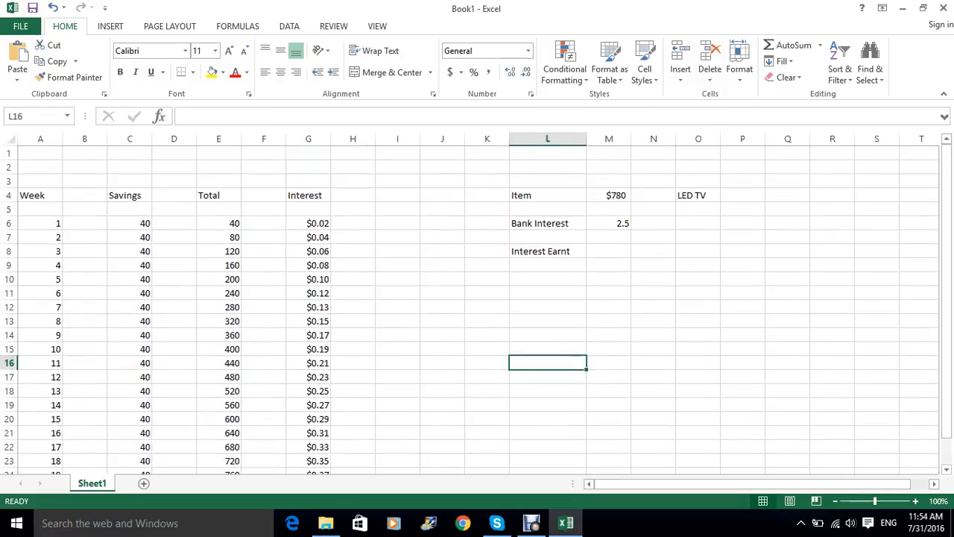
scroll(477, 305, down, 1)
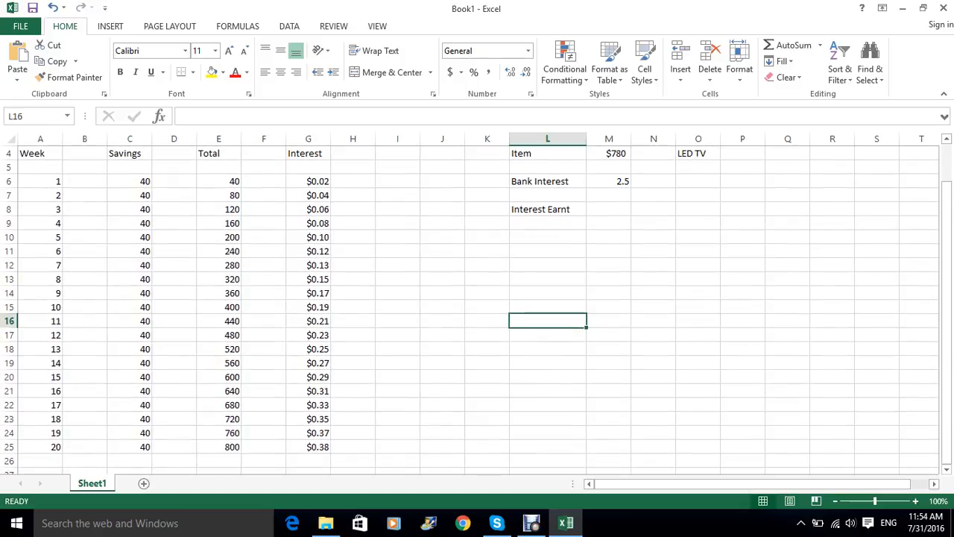
click(307, 181)
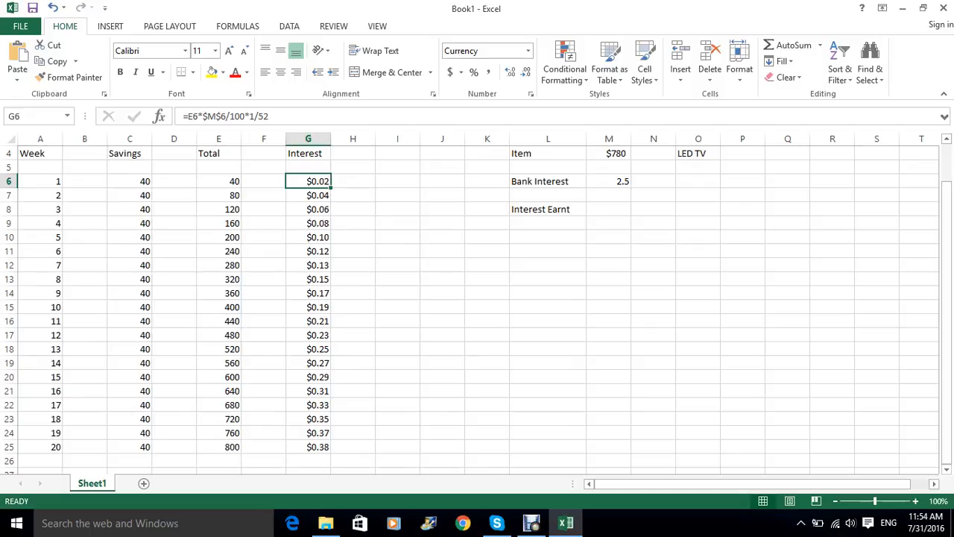
click(219, 195)
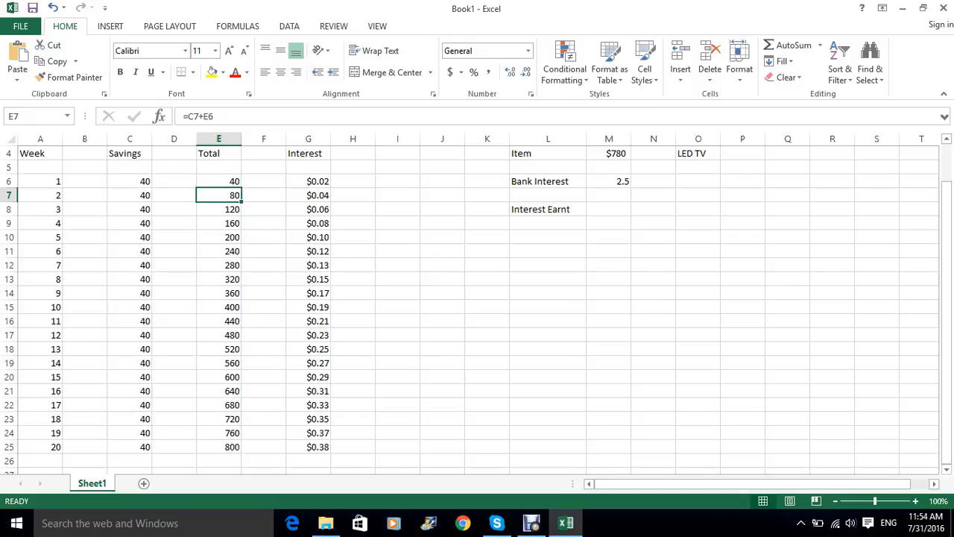
key(F2)
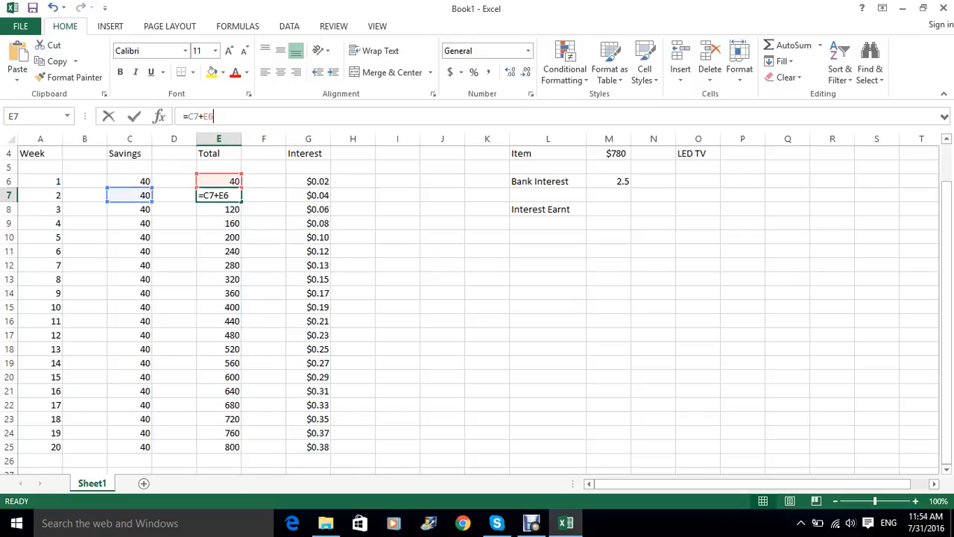
text(+)
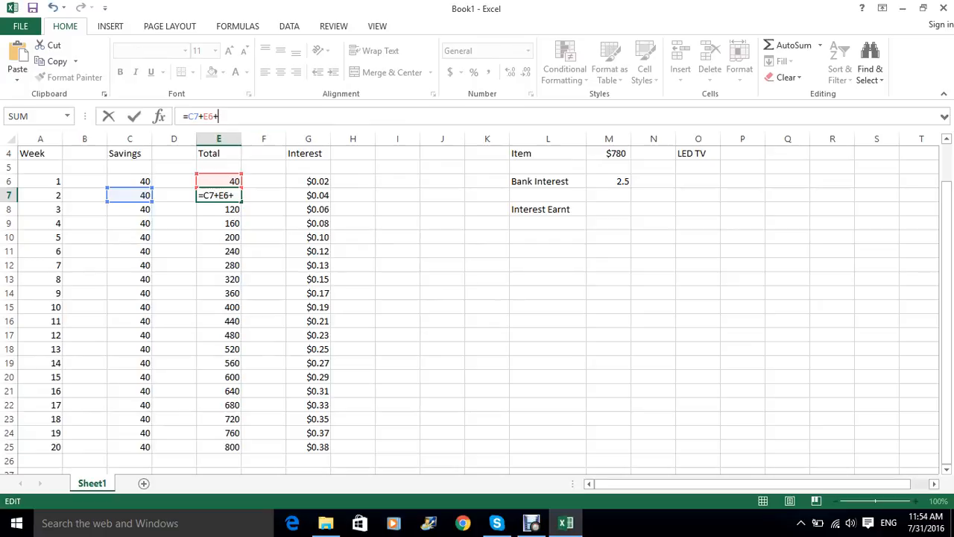
click(309, 181)
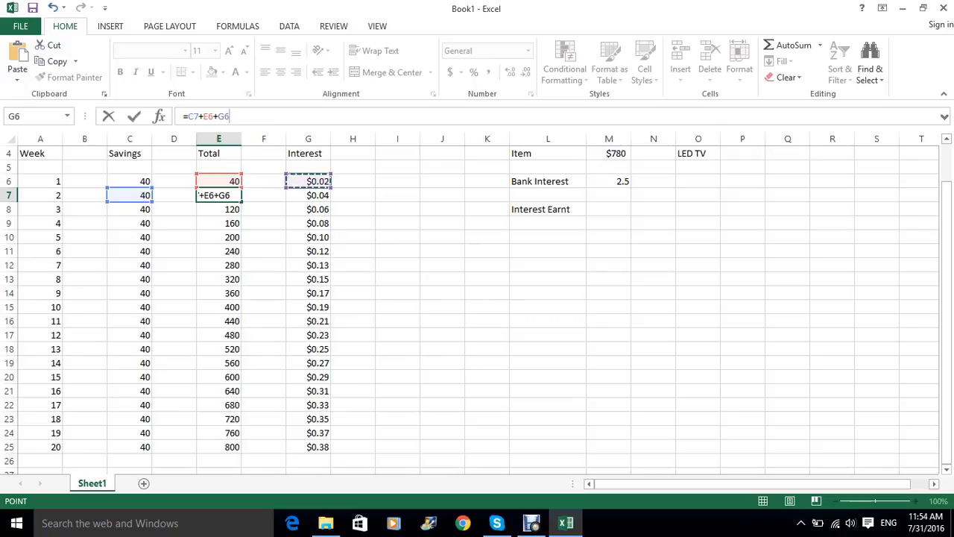
key(Return)
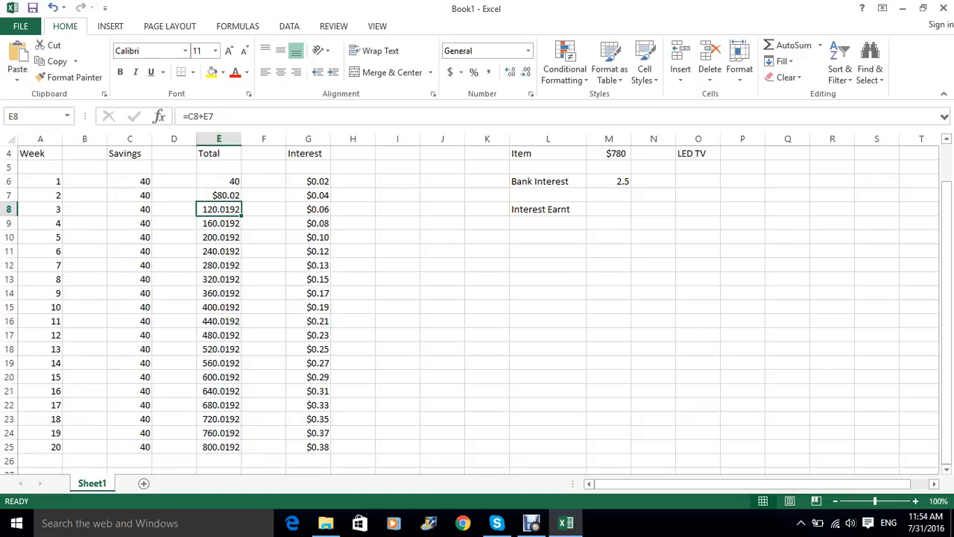
- Fill the week 2 total formula from E7 down through E25 so every later week includes the previous week's interest
click(218, 195)
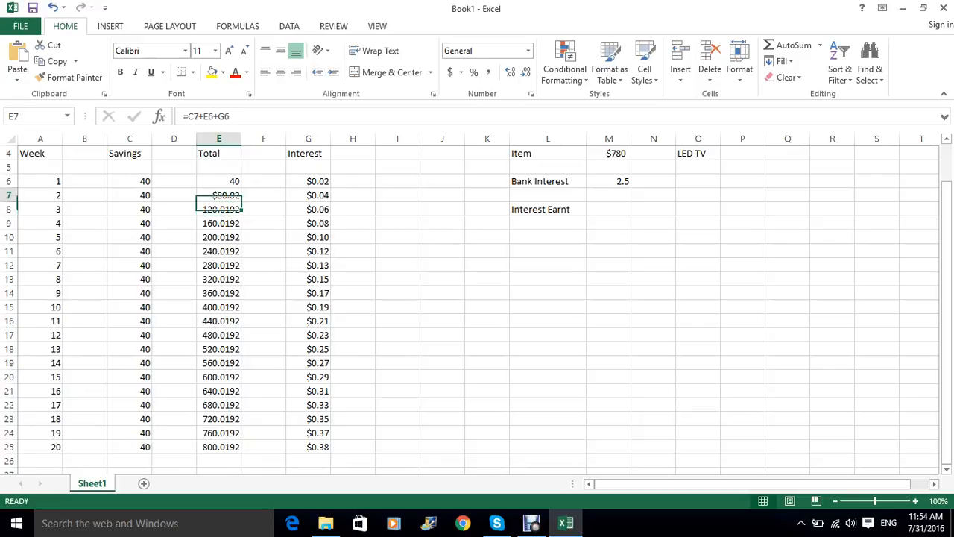
drag(218, 195, 218, 447)
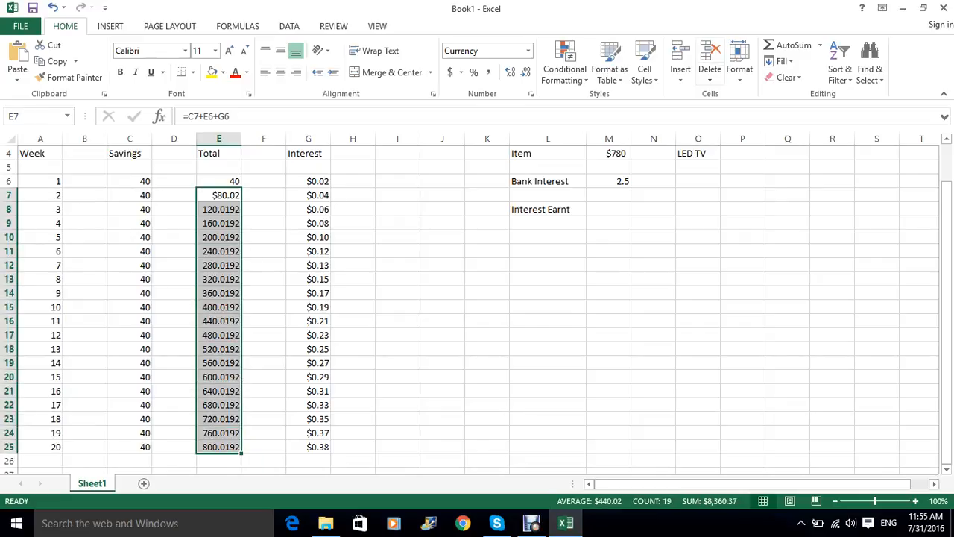
click(781, 62)
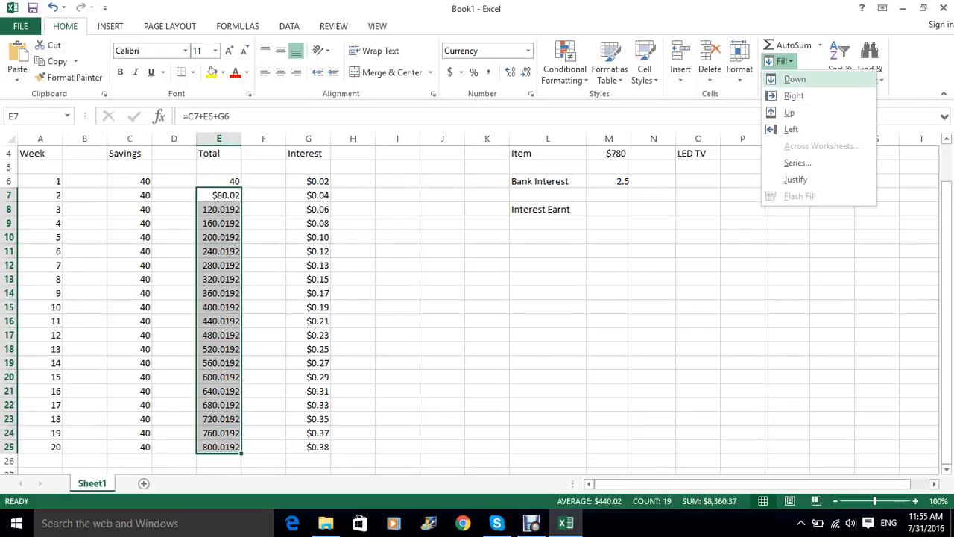
click(795, 79)
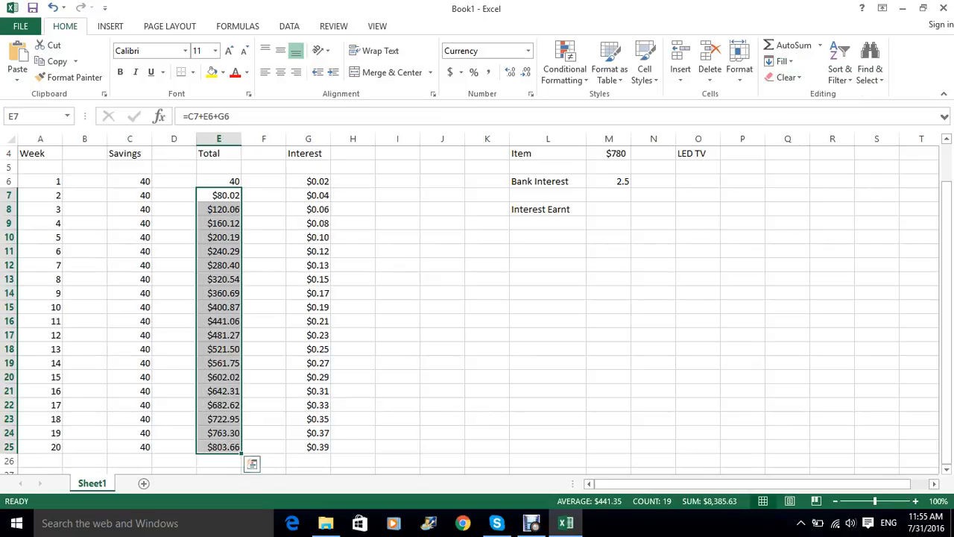
- Examine the filled formulas in the Total column from week 3 to week 10 to check their savings, total and interest references
click(220, 210)
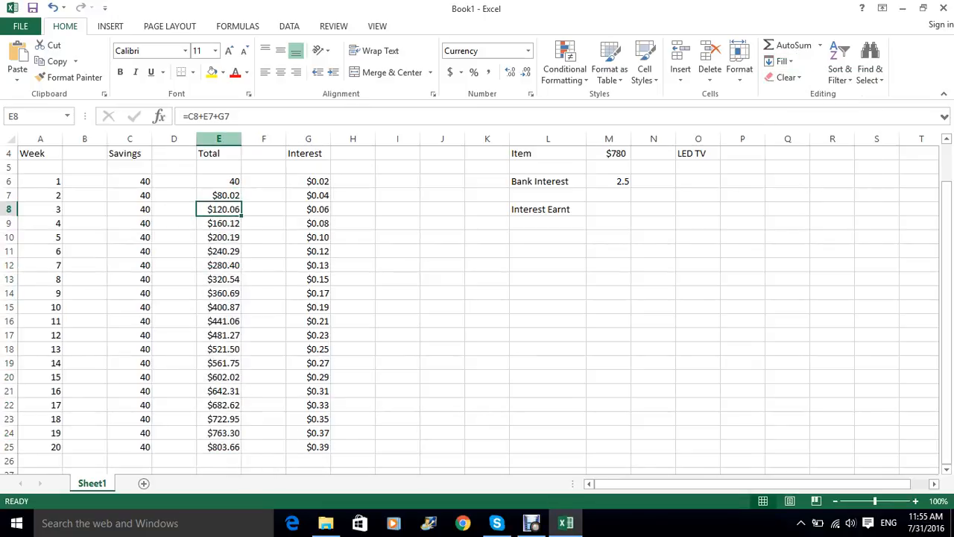
key(Down)
key(Down)
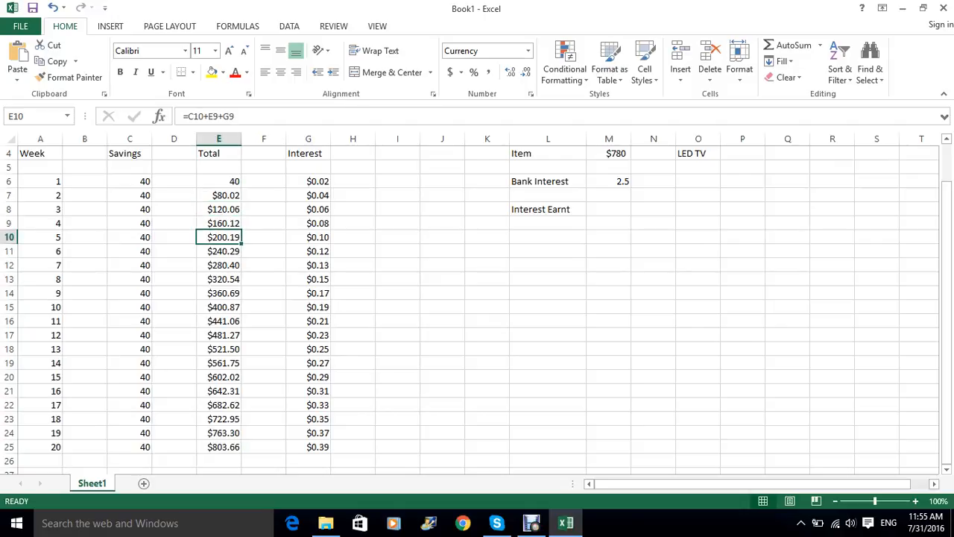
key(Down)
key(Down)
key(Down)
key(Down)
key(Down)
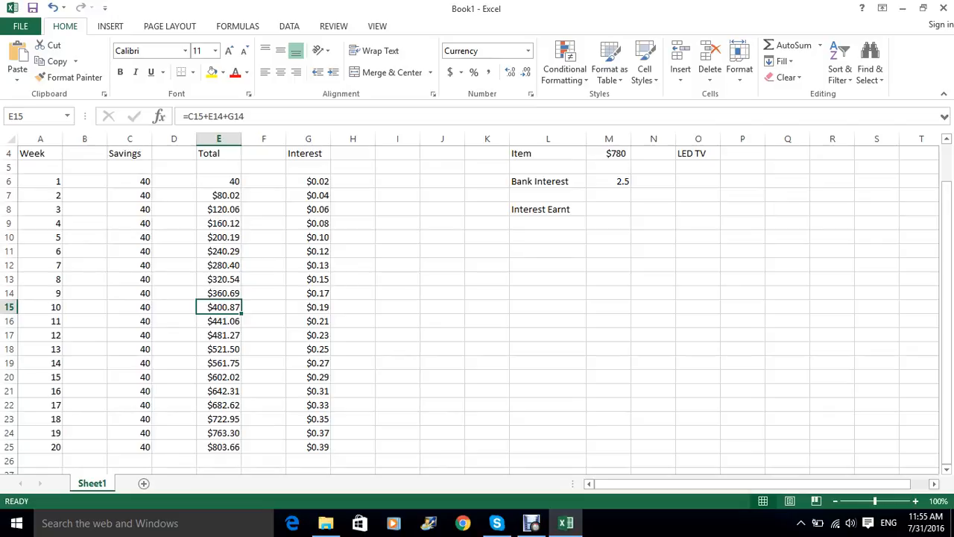
scroll(477, 298, down, 1)
scroll(477, 298, up, 1)
click(487, 266)
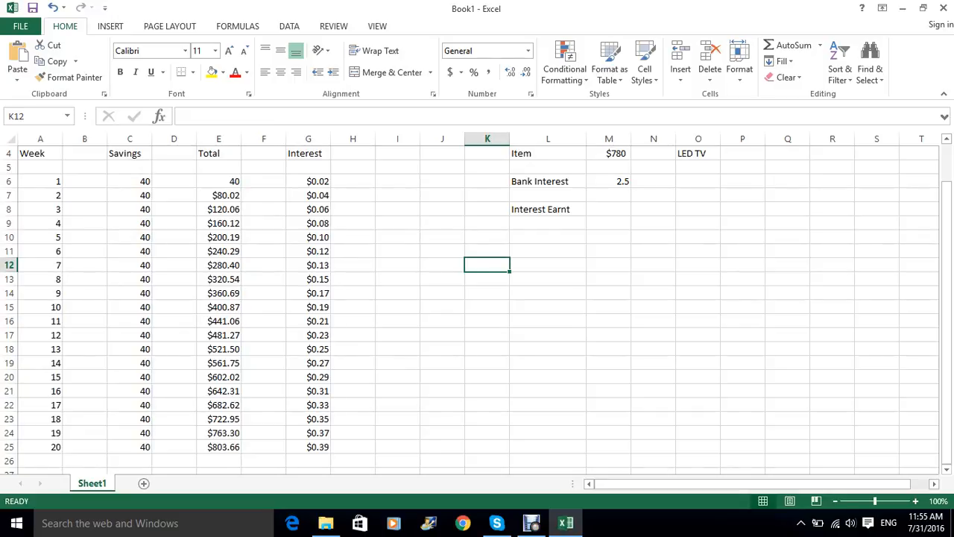
- Calculate the total interest earned in M8 by summing the weekly interest values with =SUM(G6:G25)
drag(308, 181, 308, 446)
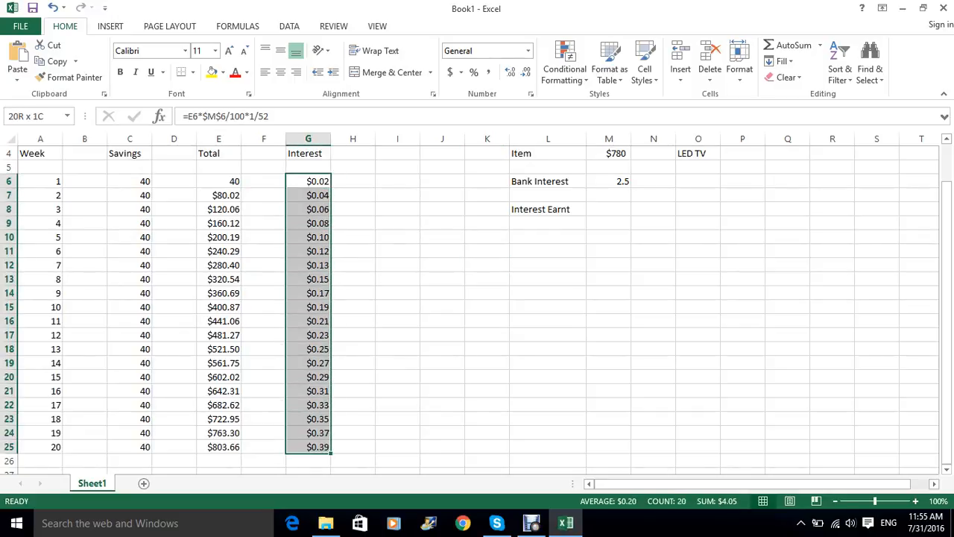
click(548, 307)
click(609, 209)
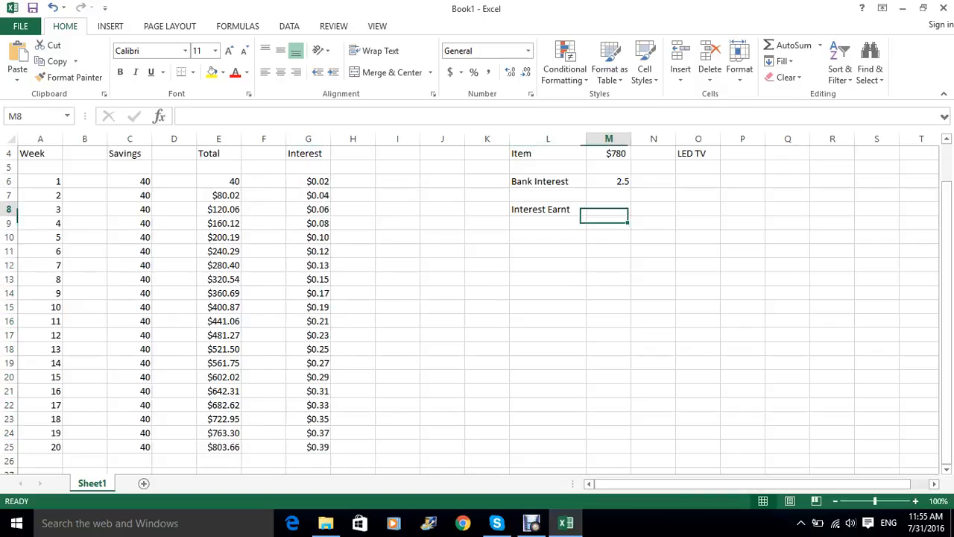
text(=)
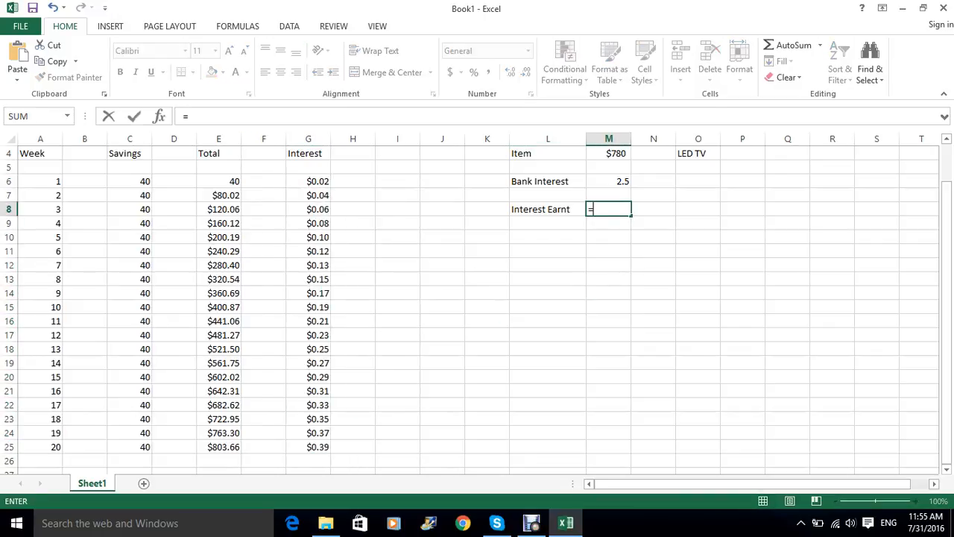
text(um)
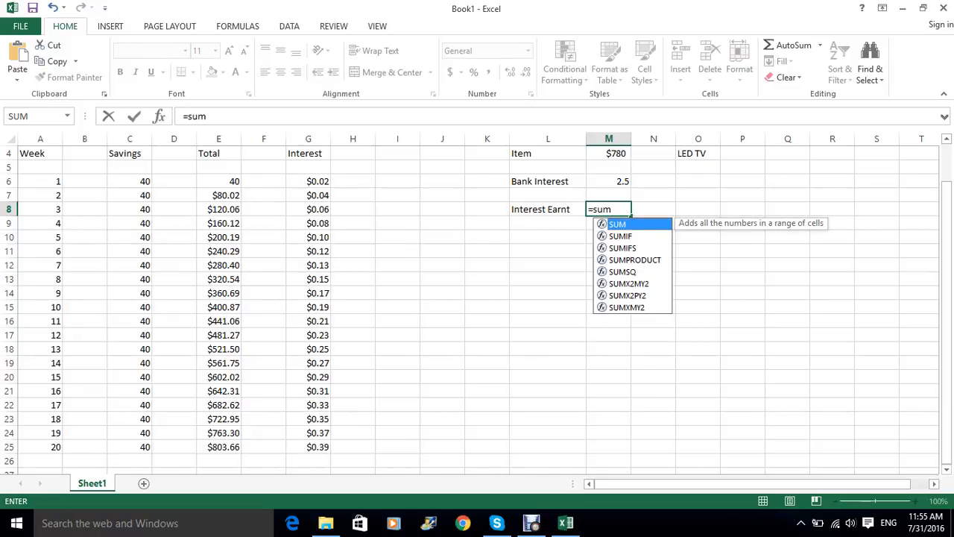
key(Tab)
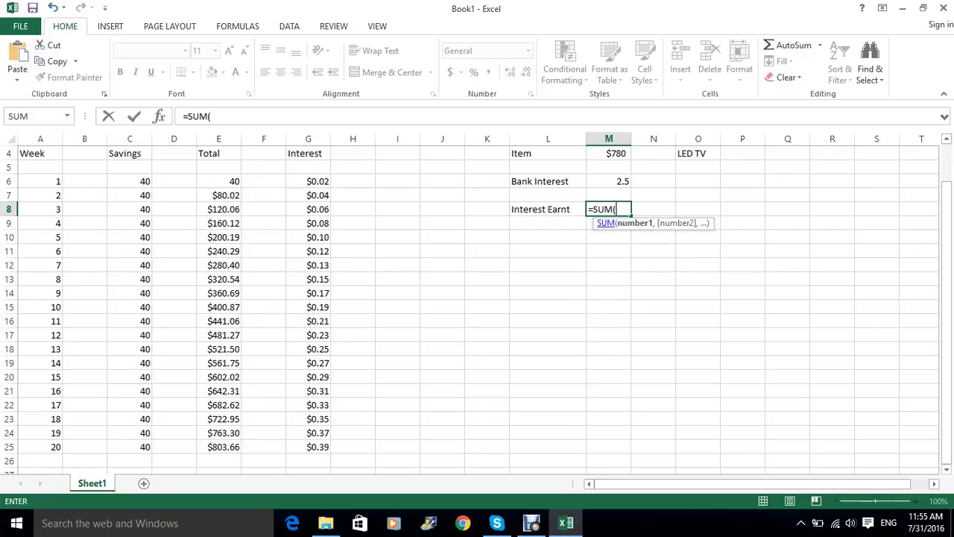
drag(308, 181, 308, 446)
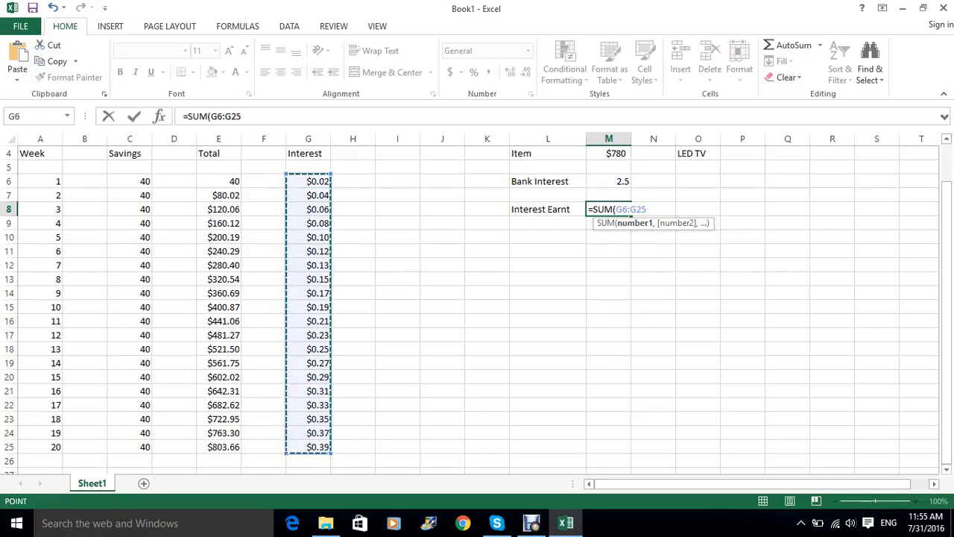
key(Return)
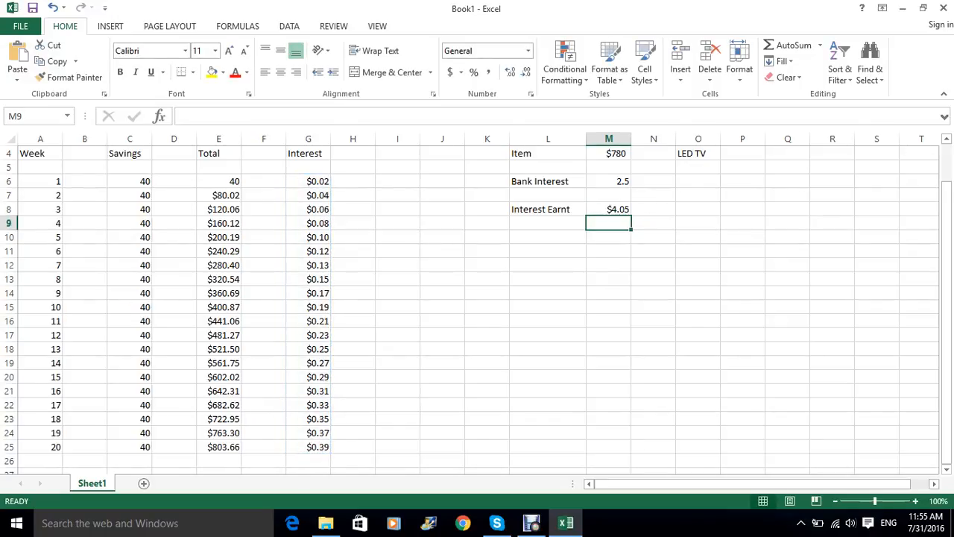
- Review the weekly savings, totals and interest for all 20 weeks against the item price and interest summary
click(548, 266)
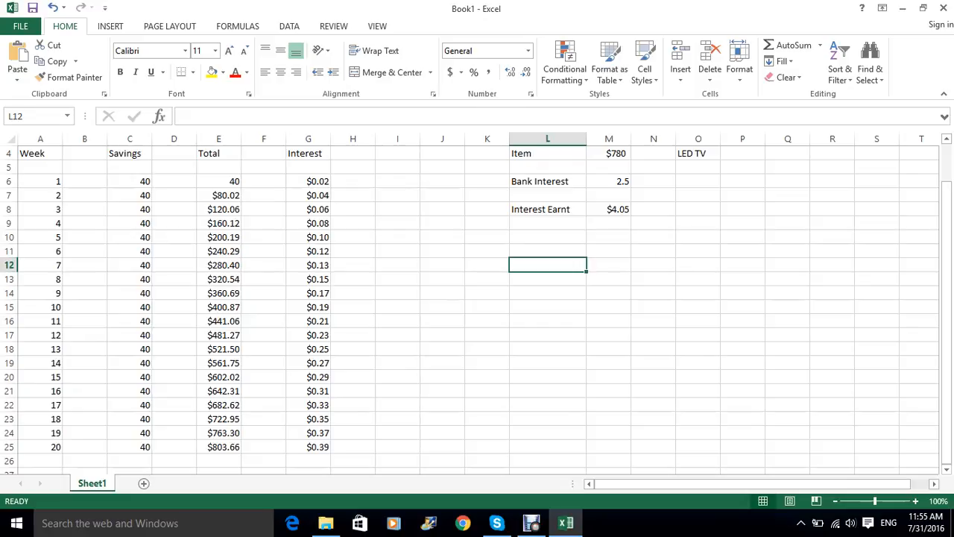
scroll(477, 313, down, 1)
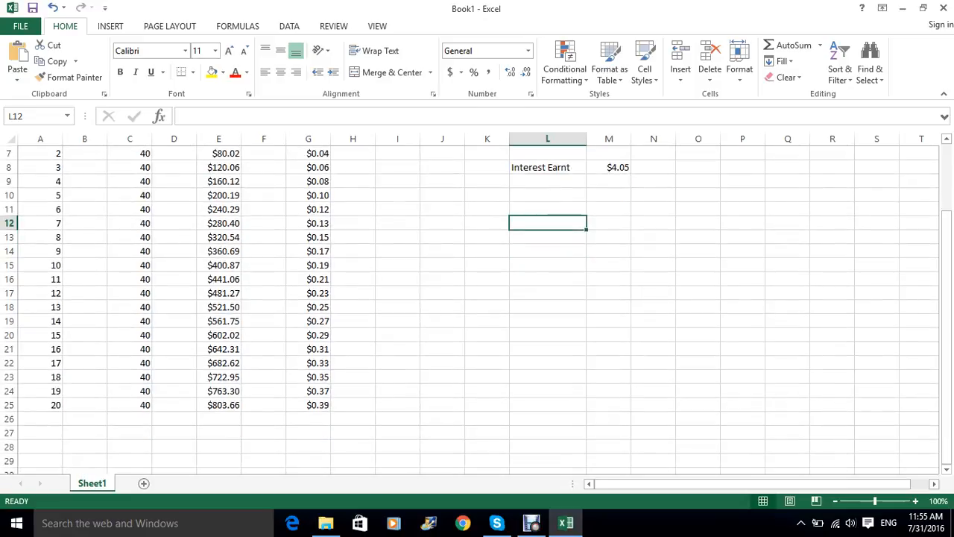
scroll(476, 313, up, 1)
scroll(476, 313, up, 1)
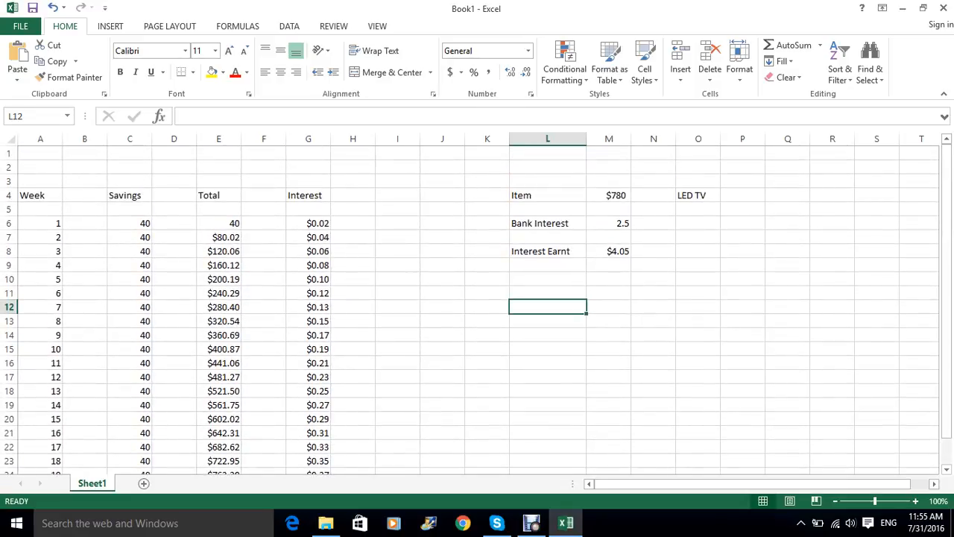
scroll(477, 313, down, 1)
scroll(477, 313, up, 1)
scroll(477, 313, down, 1)
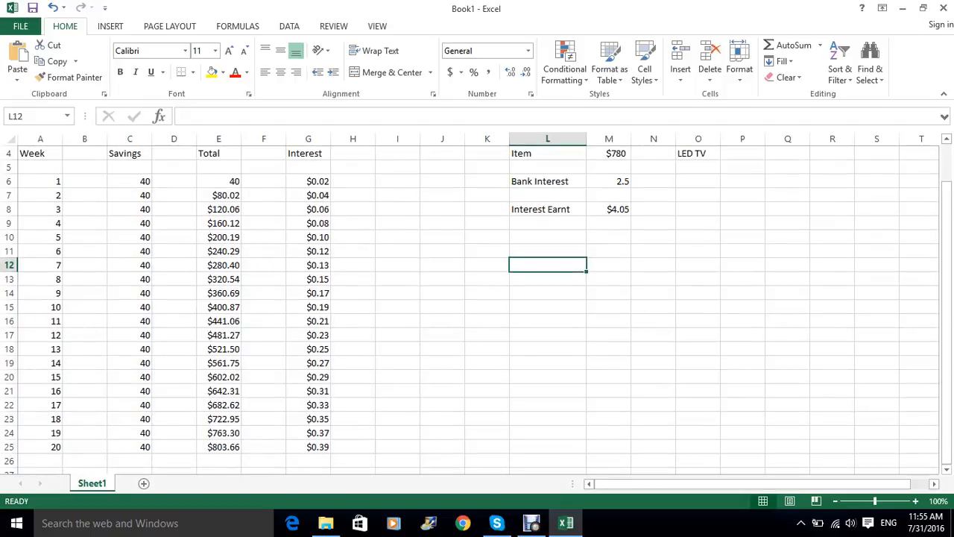
scroll(477, 313, up, 1)
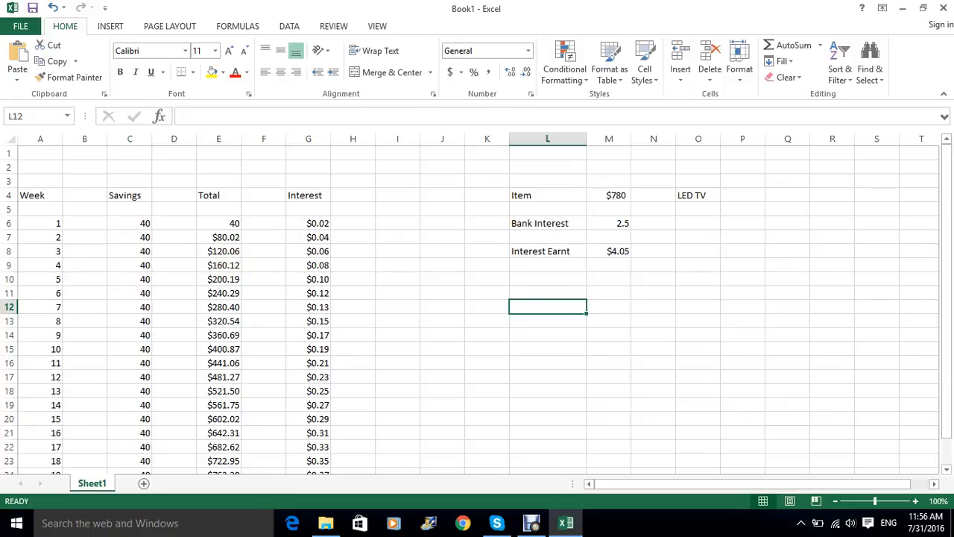
- Set the bank interest rate in M6 to 3
click(609, 223)
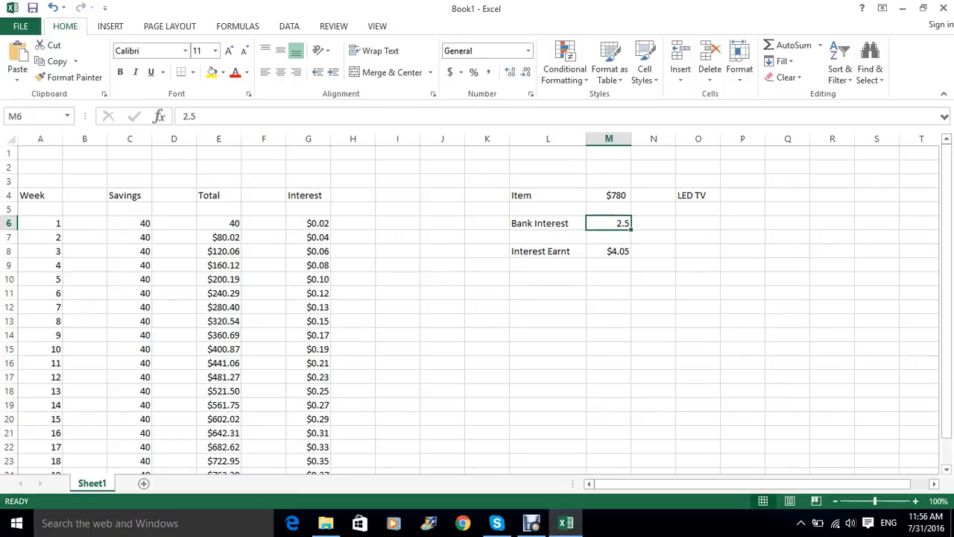
text(3)
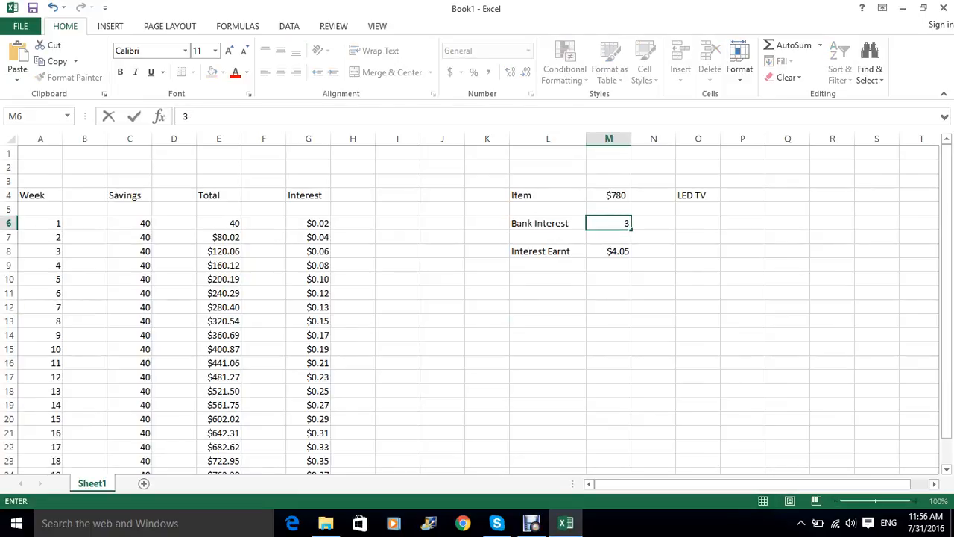
scroll(477, 335, down, 2)
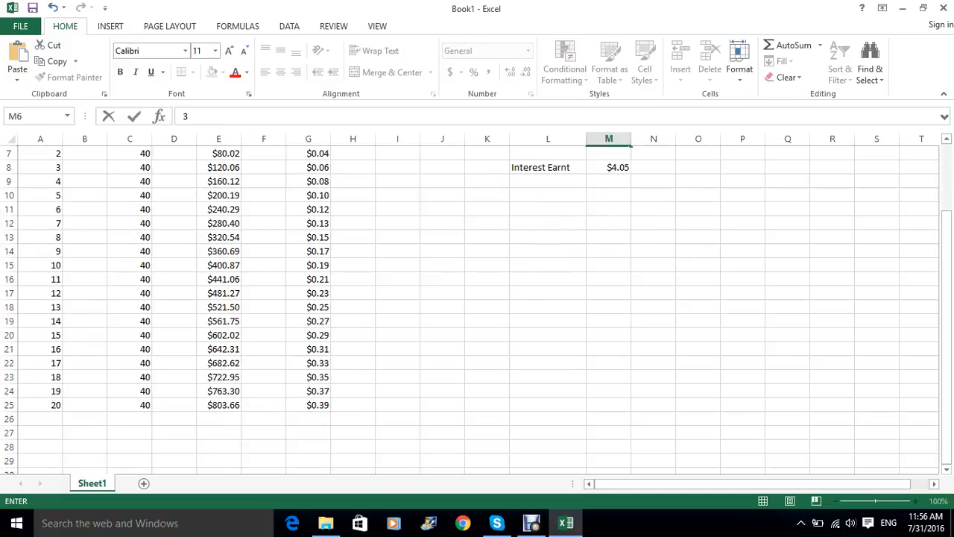
scroll(477, 335, up, 1)
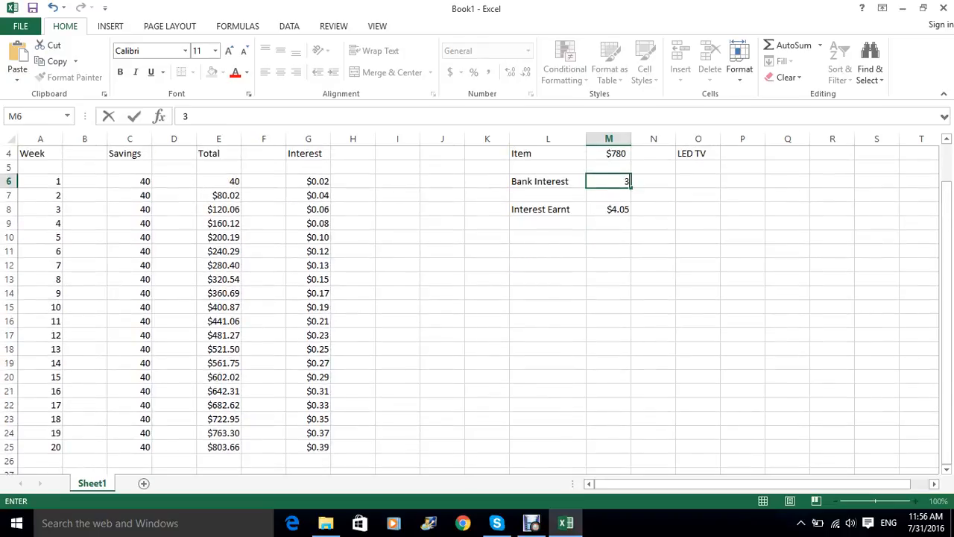
key(Return)
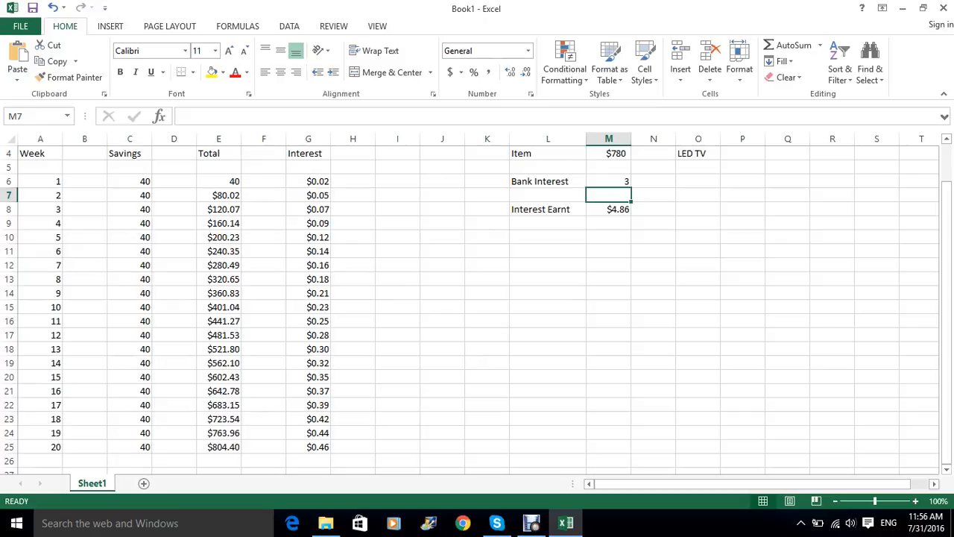
- Set the bank interest rate in M6 to 1.5
click(608, 182)
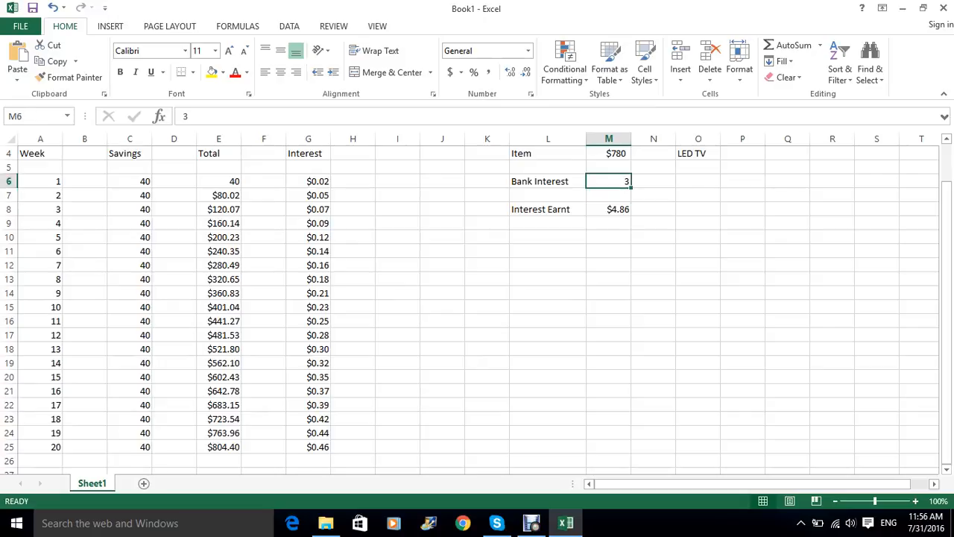
text(1.5)
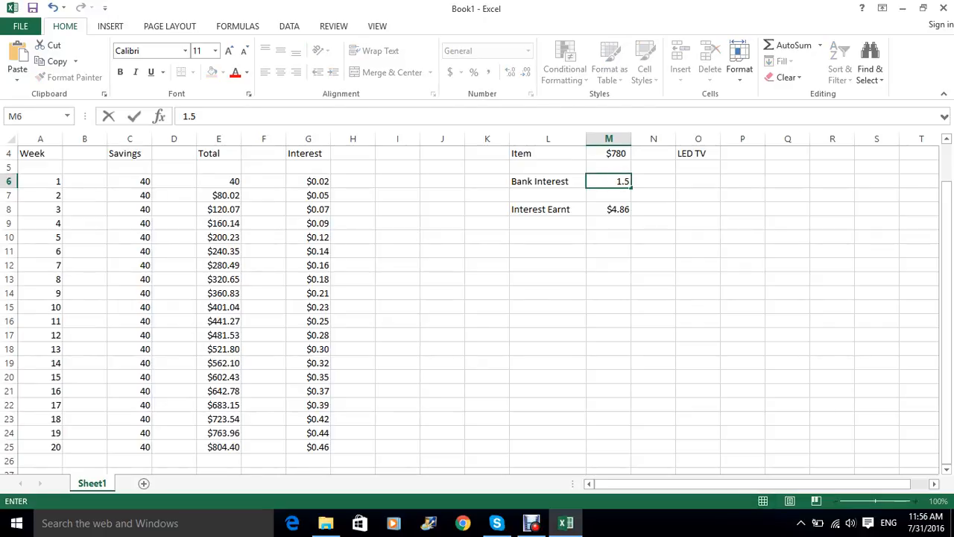
key(Return)
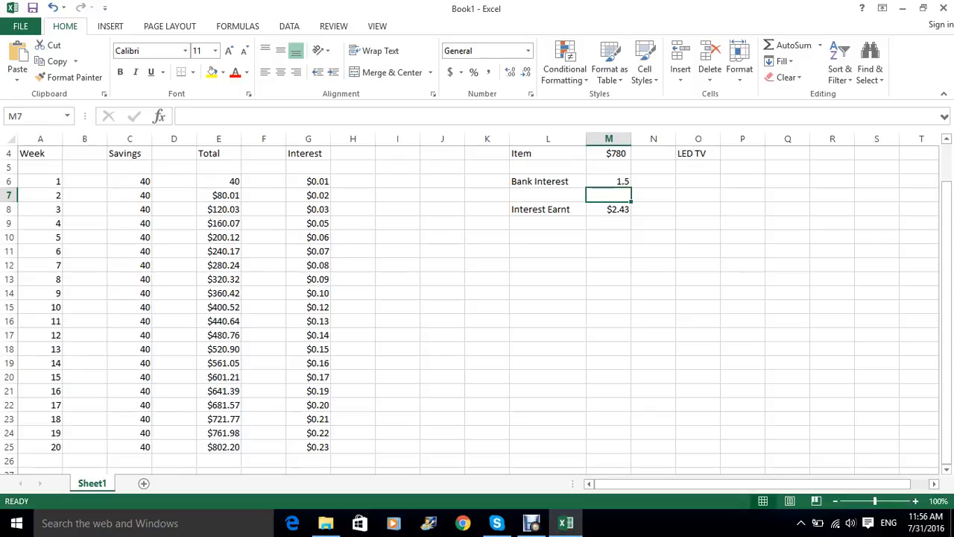
right_click(511, 310)
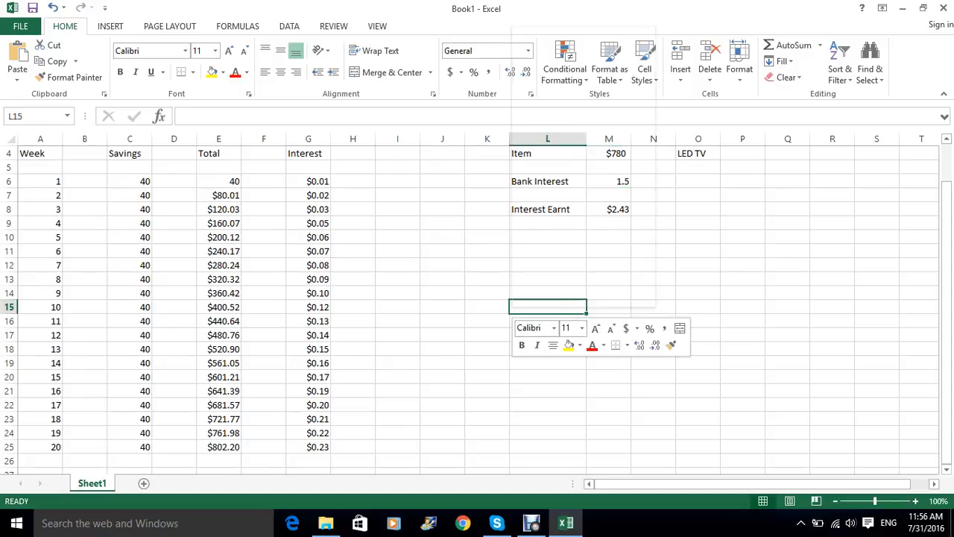
key(Escape)
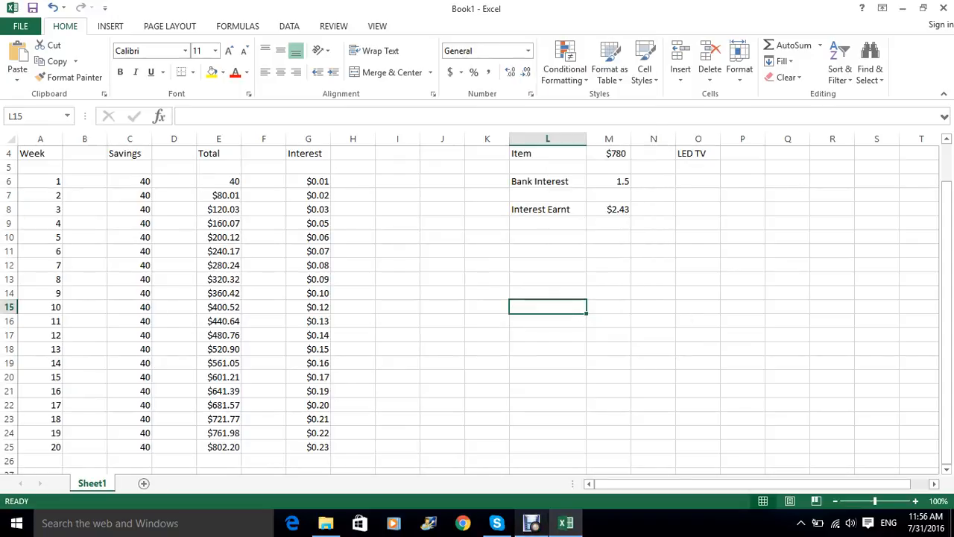
right_click(531, 523)
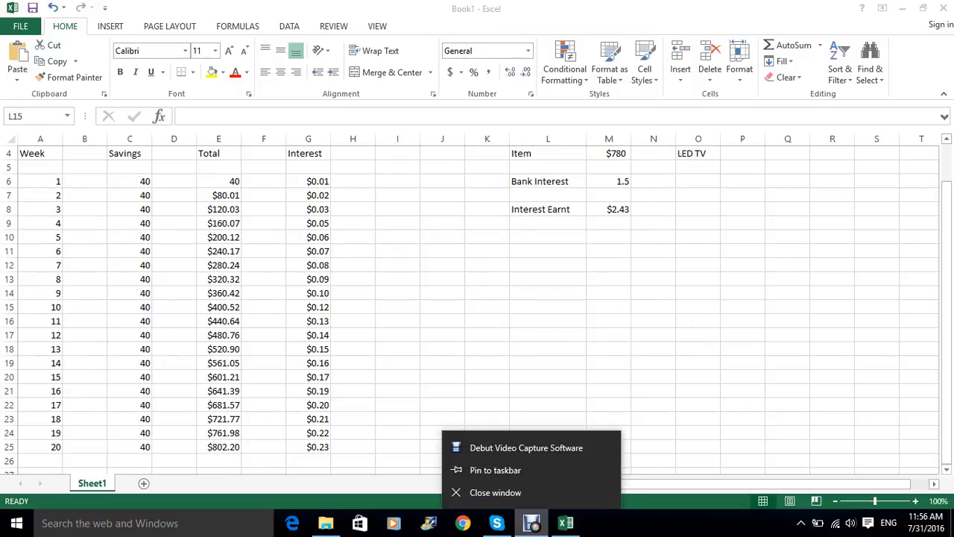
click(531, 523)
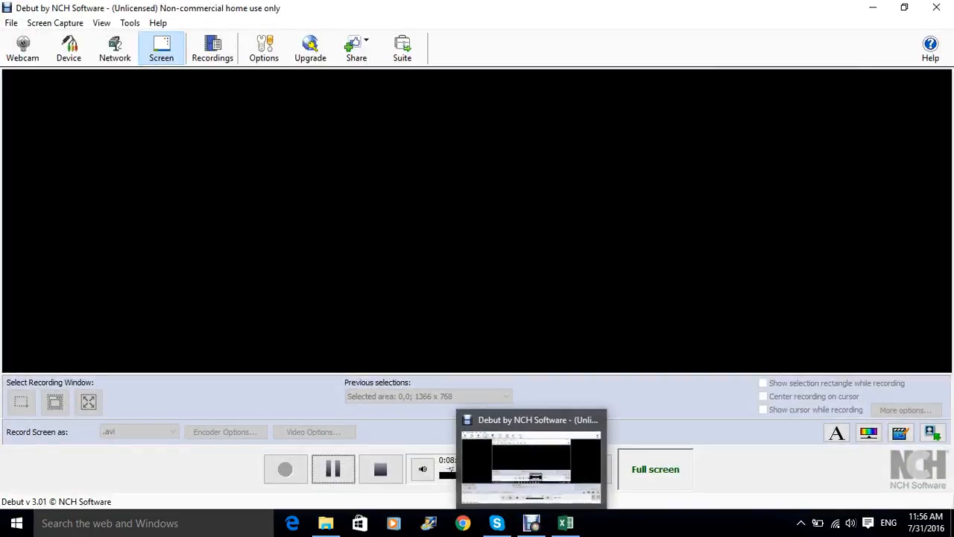